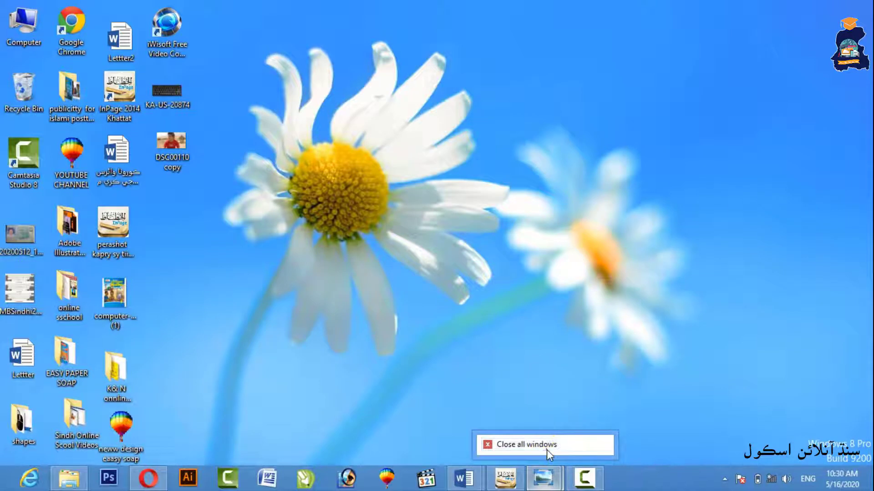
Close all the open picture viewer windows and switch to the Lettter document in Word
left_click(547, 450)
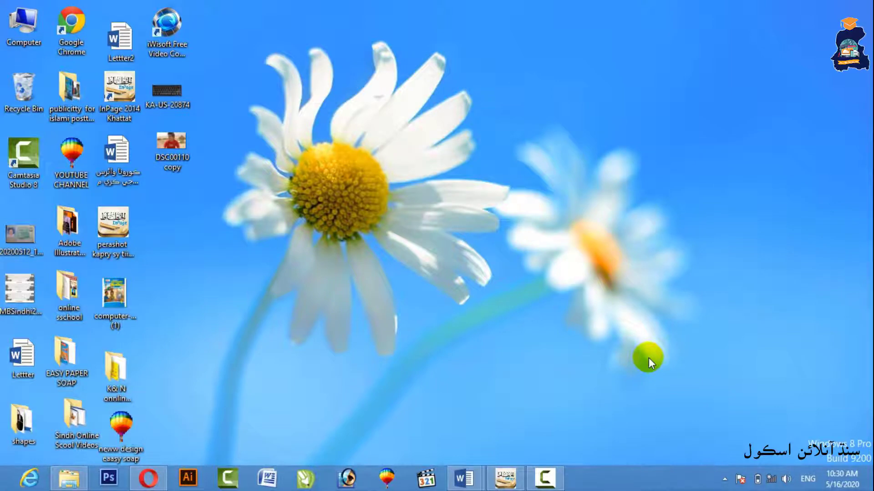
mouse_move(478, 483)
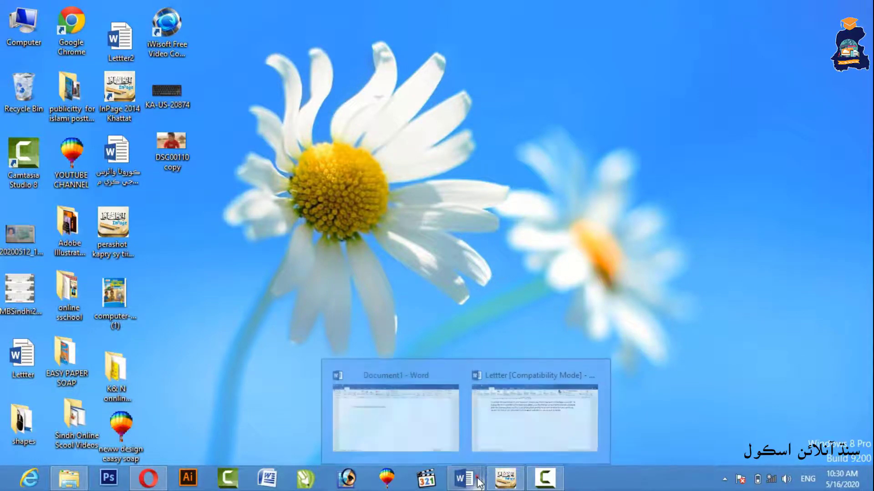
left_click(497, 419)
scroll(475, 286, "up", 3)
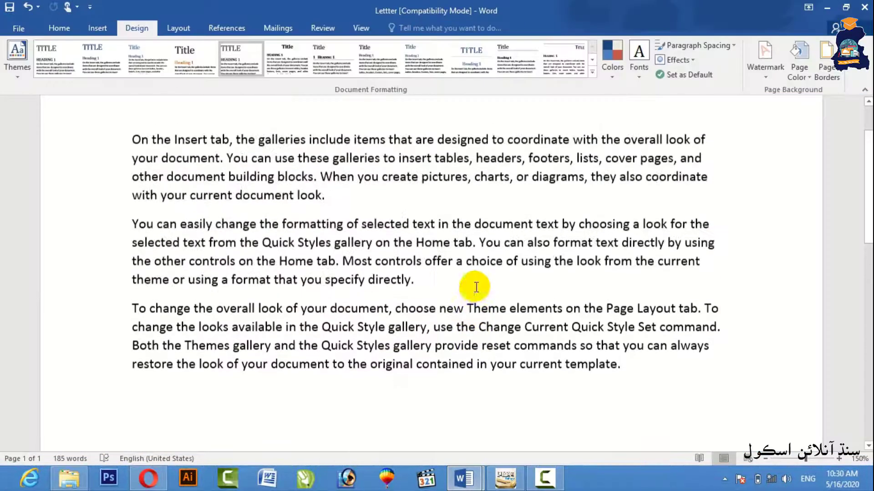
Add the heading "About Computer" on its own line, a few blank lines below the last paragraph
left_click(80, 27)
scroll(403, 199, "up", 1)
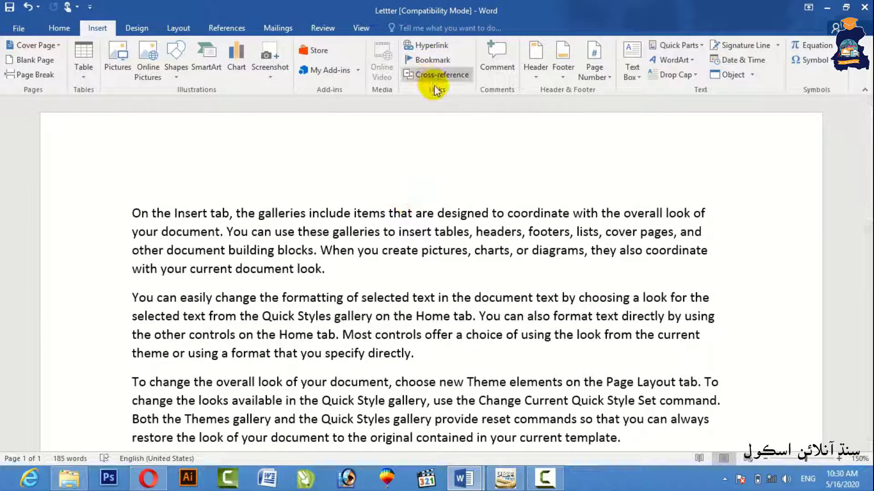
scroll(293, 325, "down", 3)
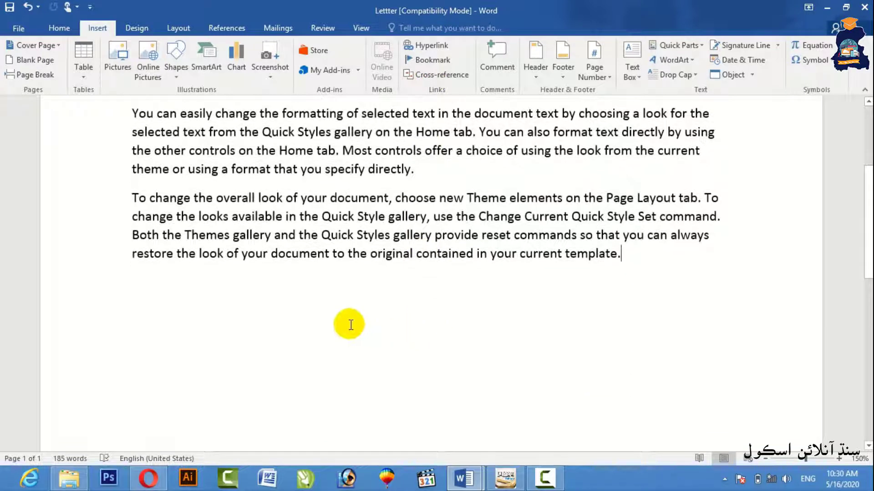
left_click(351, 325)
mouse_move(869, 229)
left_mouse_down()
mouse_move(869, 308)
mouse_move(869, 195)
mouse_move(869, 213)
left_mouse_up()
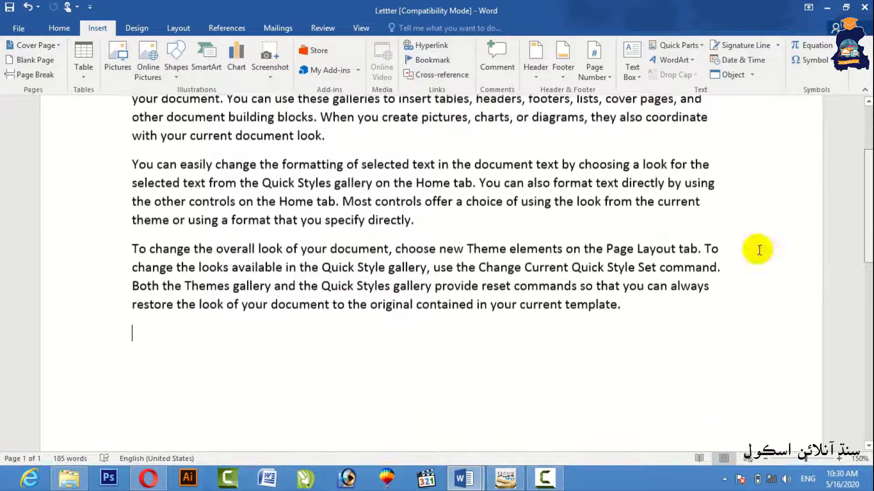
key("Return")
key("Return")
key("Return")
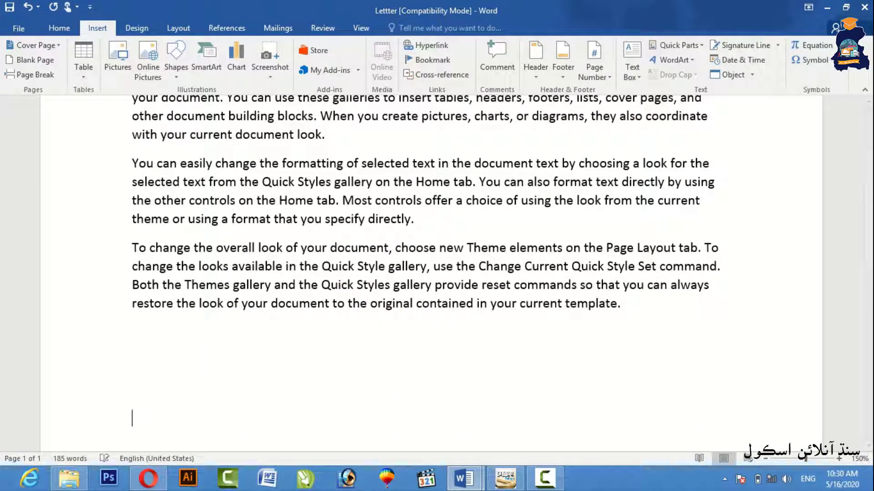
type("About")
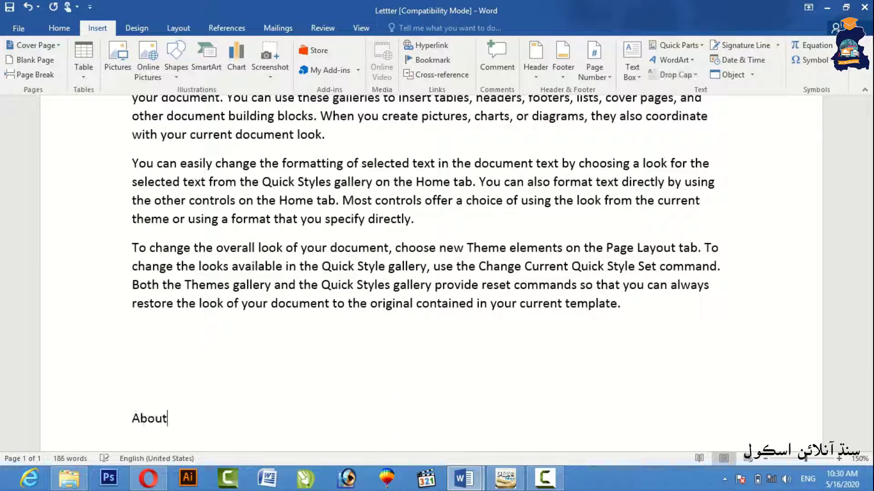
type(" Con")
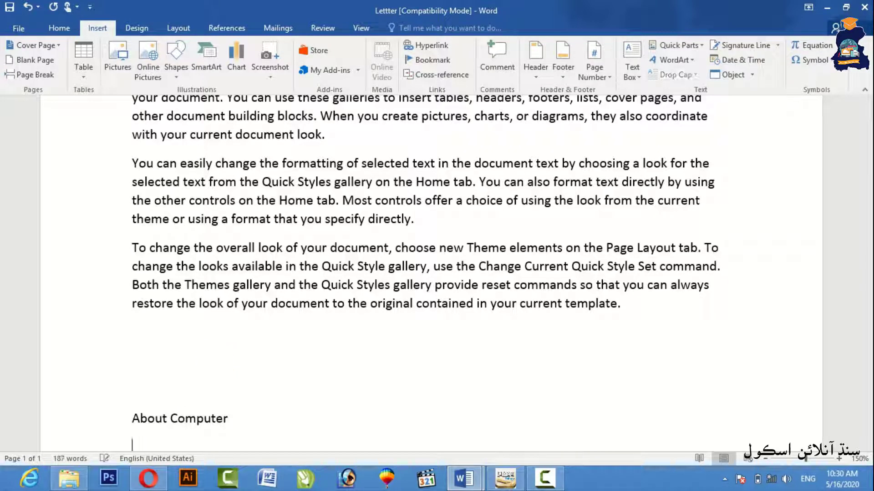
Write "Computer is an electronic device that is designing to work with information" under the heading and start a new line
type("Com")
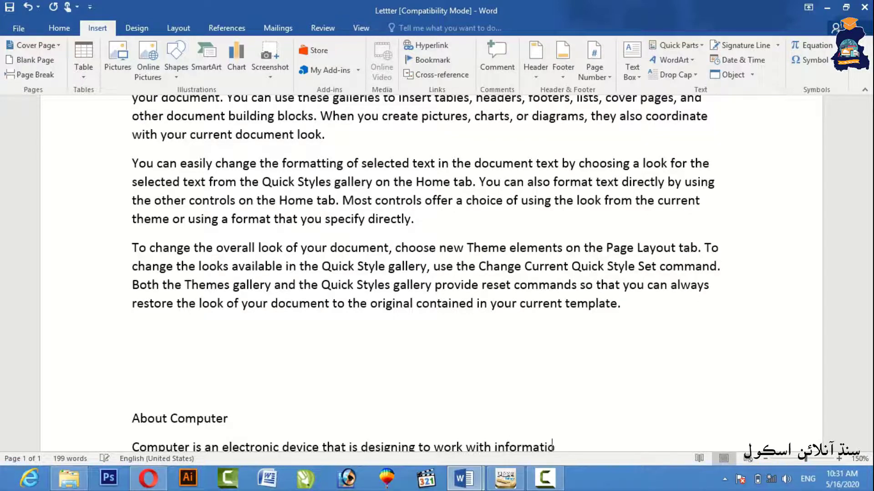
type("n")
key("Return")
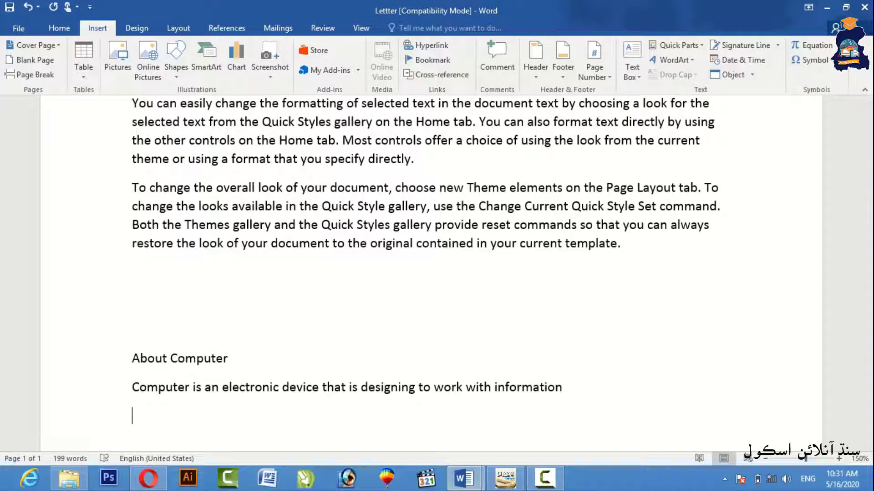
Insert the words "About Computer" between "include" and "items" in the first paragraph
scroll(187, 358, "up", 4)
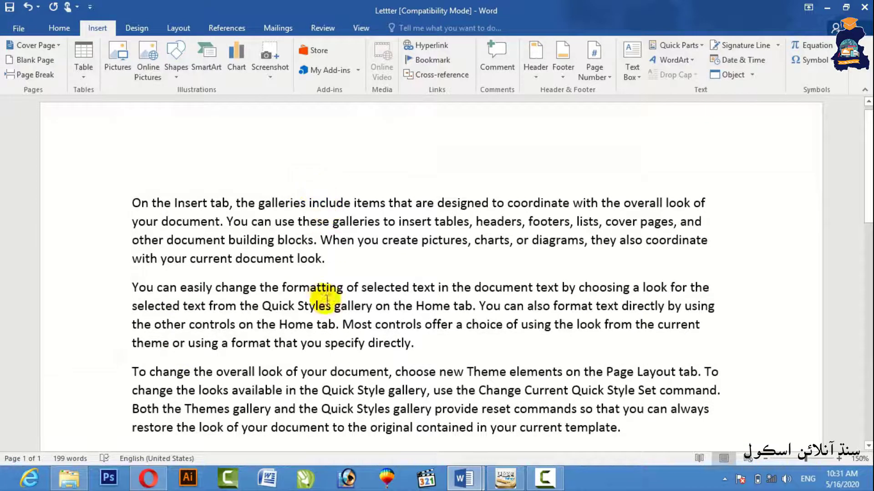
left_click(354, 203)
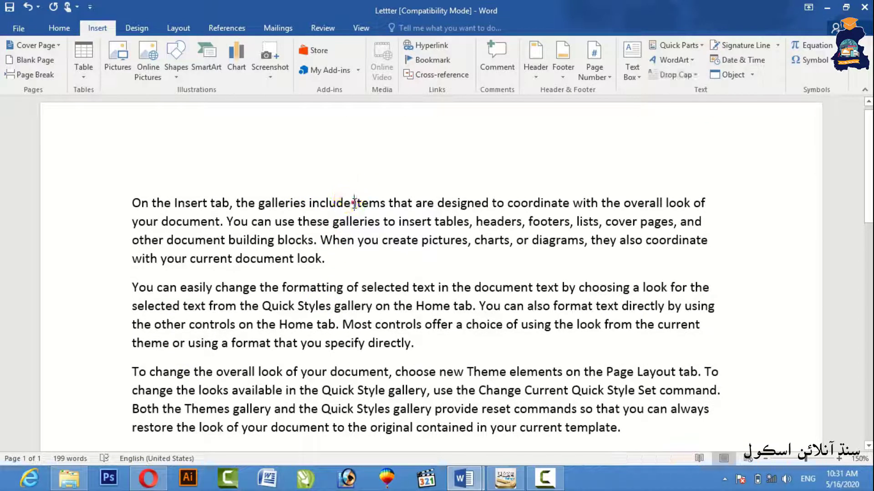
type("About Co")
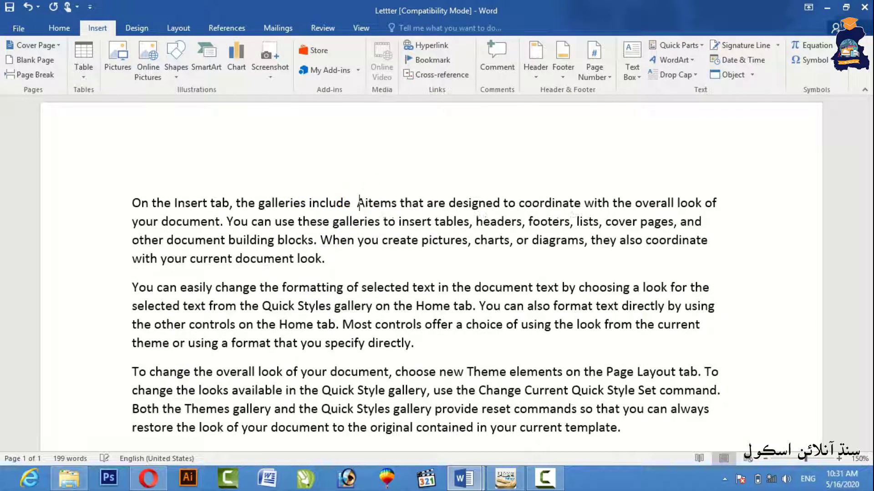
type("mputer")
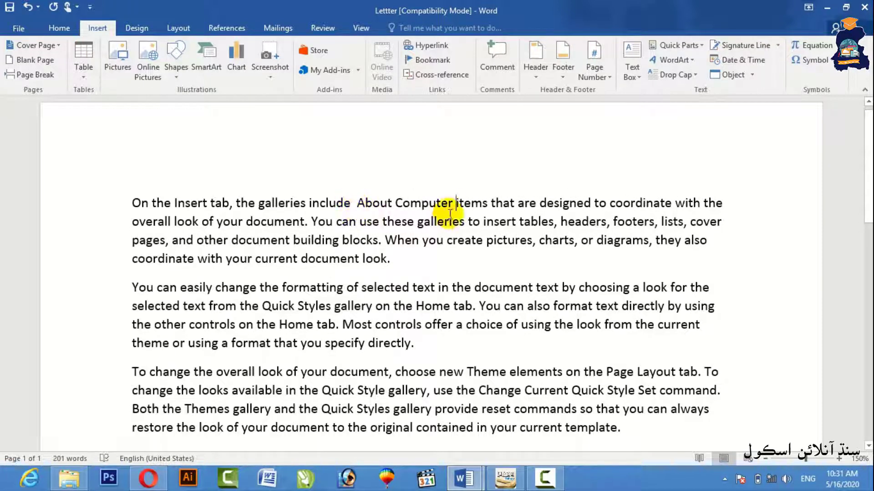
left_click(433, 201)
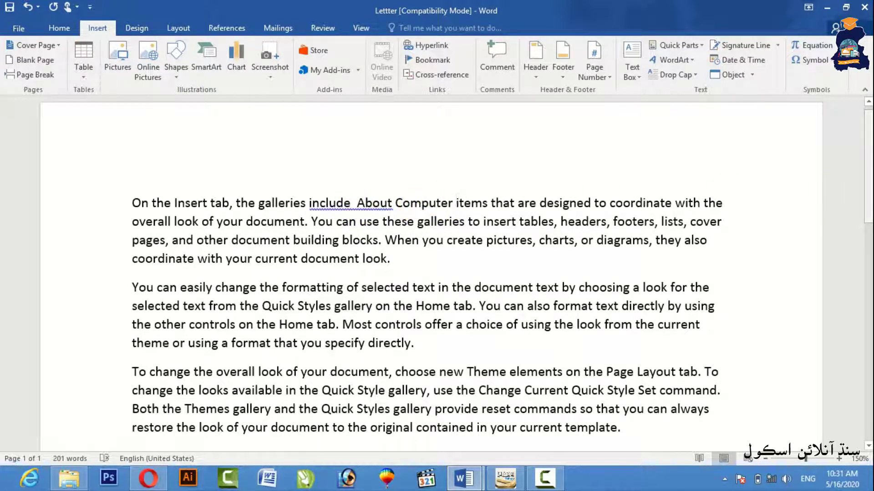
Select and copy the "About Computer" heading near the end of the document
scroll(723, 260, "down", 6)
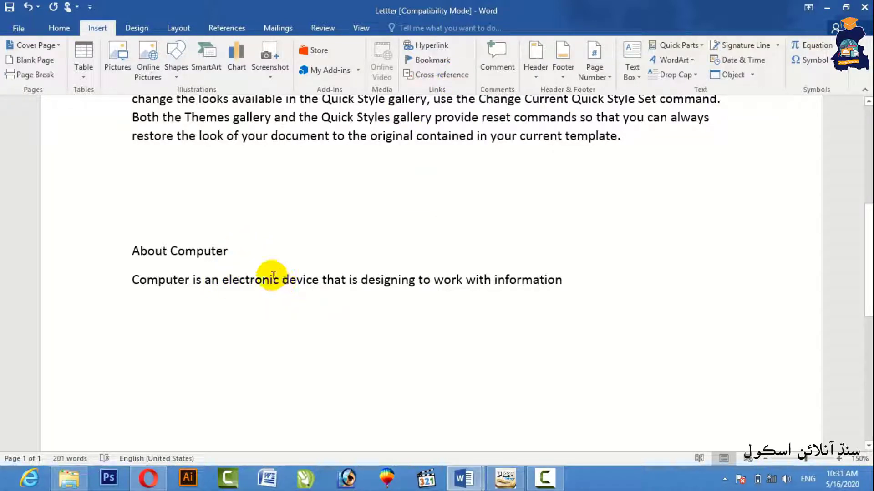
double_click(238, 250)
left_click(132, 250, "shift")
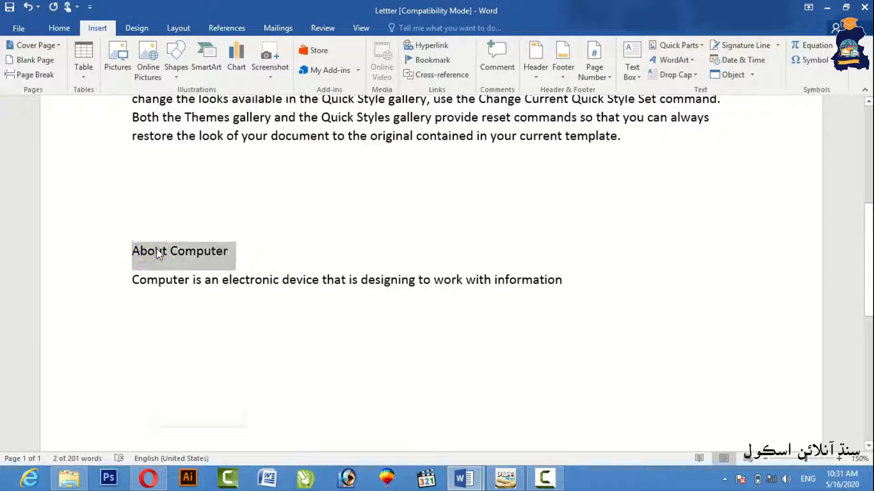
right_click(156, 250)
left_click(184, 273)
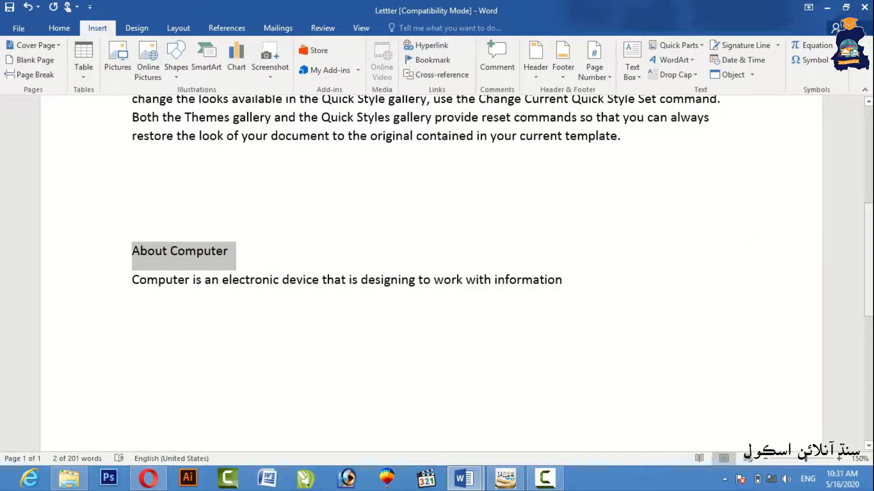
Bookmark the selected heading, pasting its text as the bookmark name and shortening it to Computer
scroll(733, 269, "up", 6)
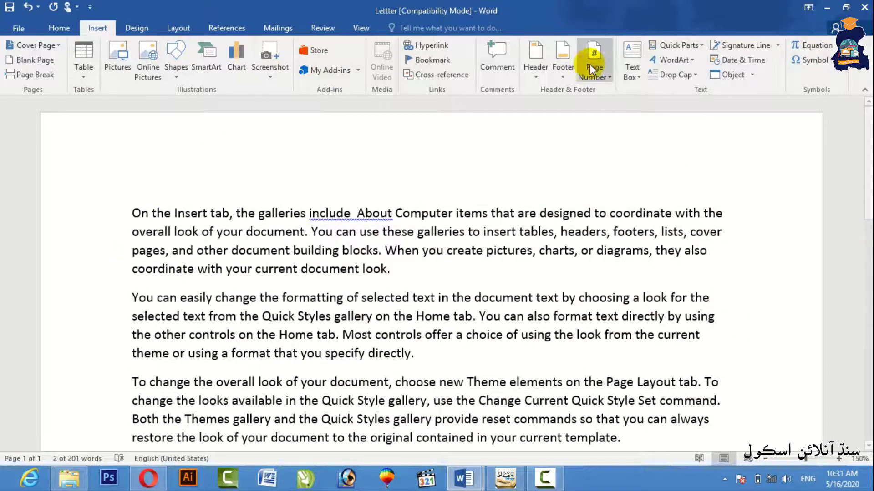
left_click(434, 60)
left_click(409, 156)
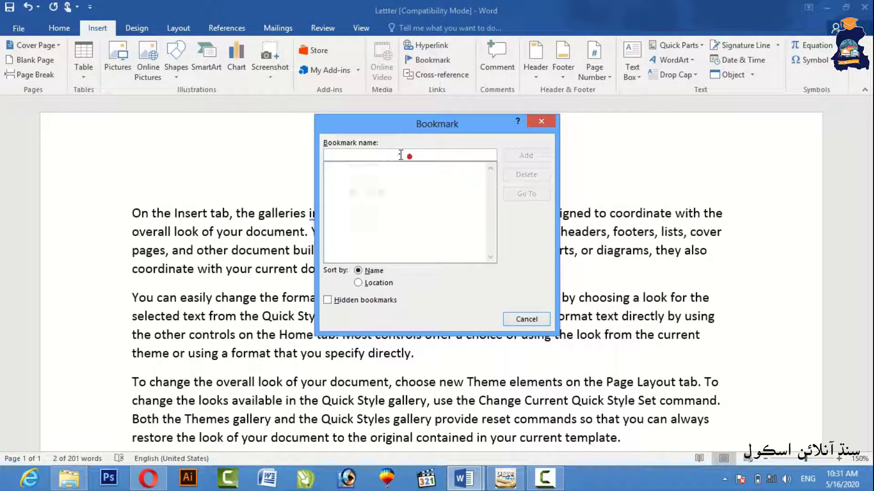
right_click(399, 155)
left_click(379, 185)
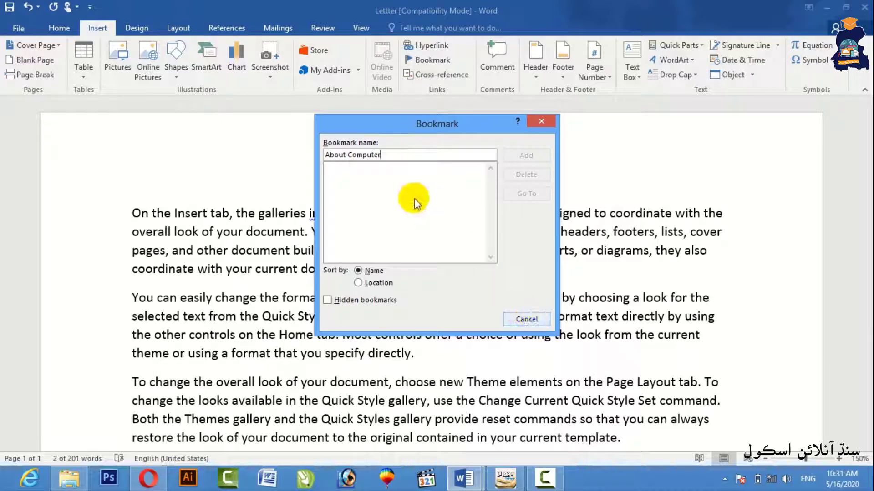
key("BackSpace")
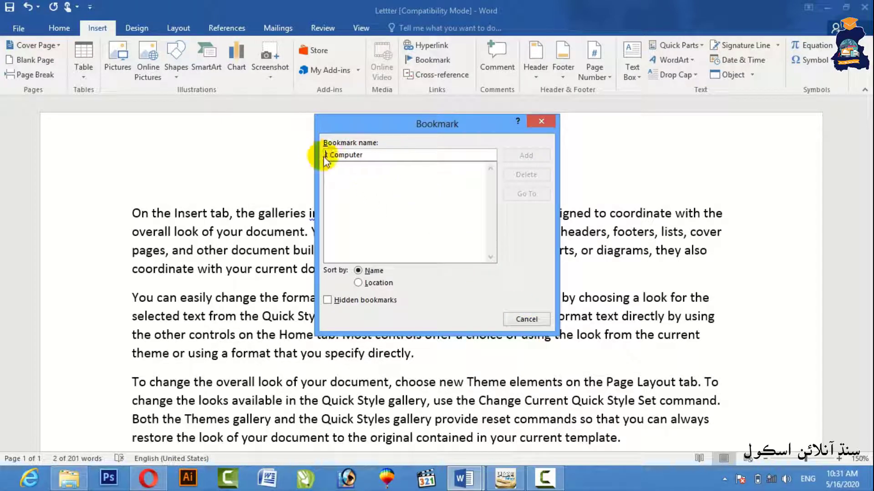
key("Delete")
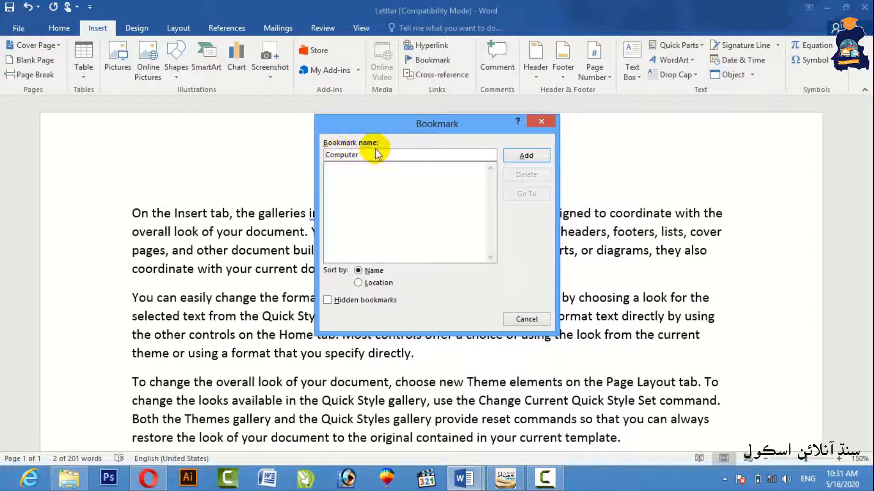
left_click(526, 156)
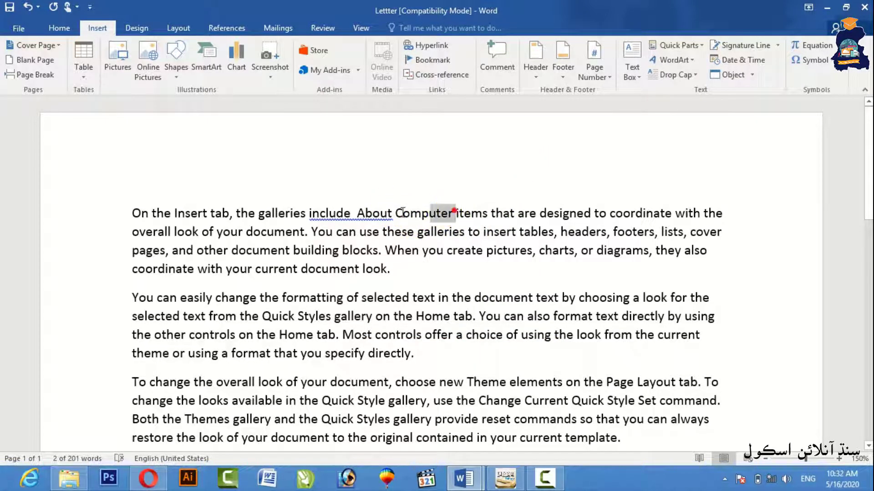
Replace the typed "About Computer" in the first paragraph with a hyperlinked cross-reference to the Computer bookmark's text
left_click_drag(403, 212, 357, 213)
key("Delete")
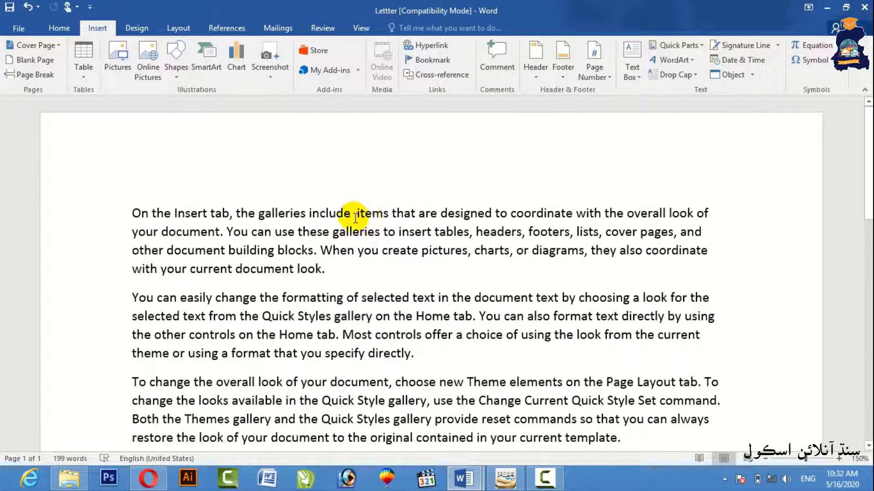
left_click(436, 76)
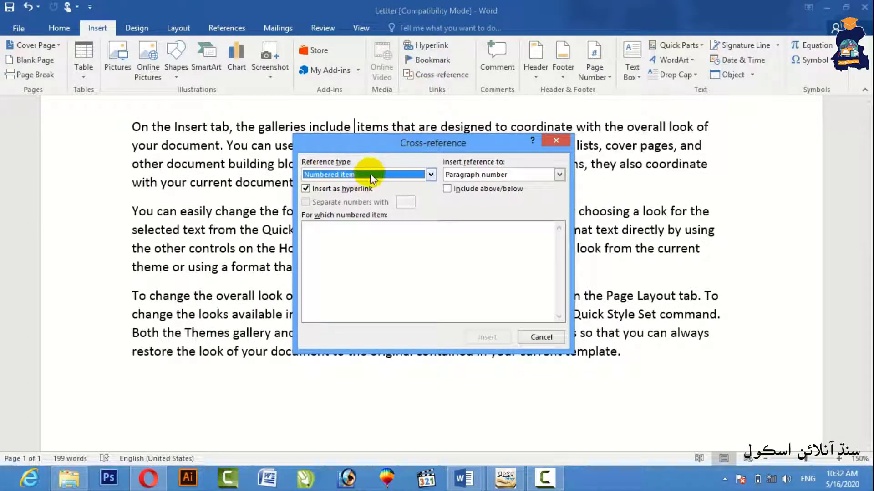
left_click(370, 174)
left_click(339, 209)
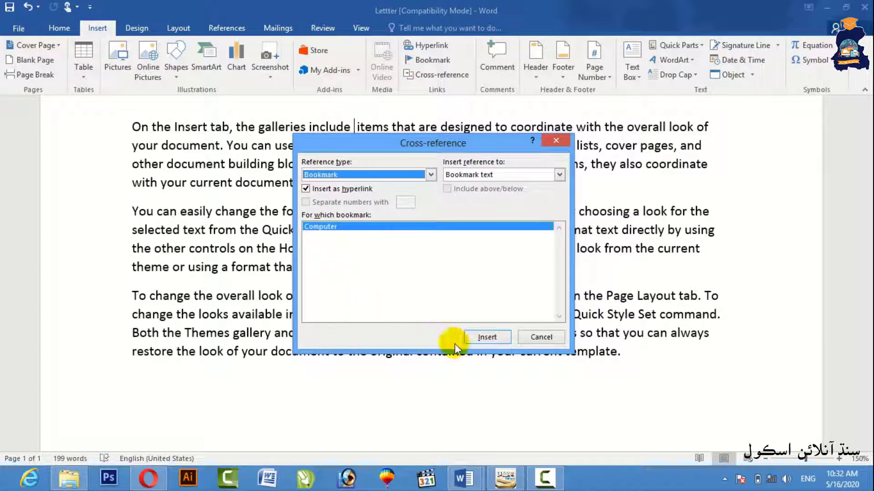
left_click(487, 338)
left_click(545, 338)
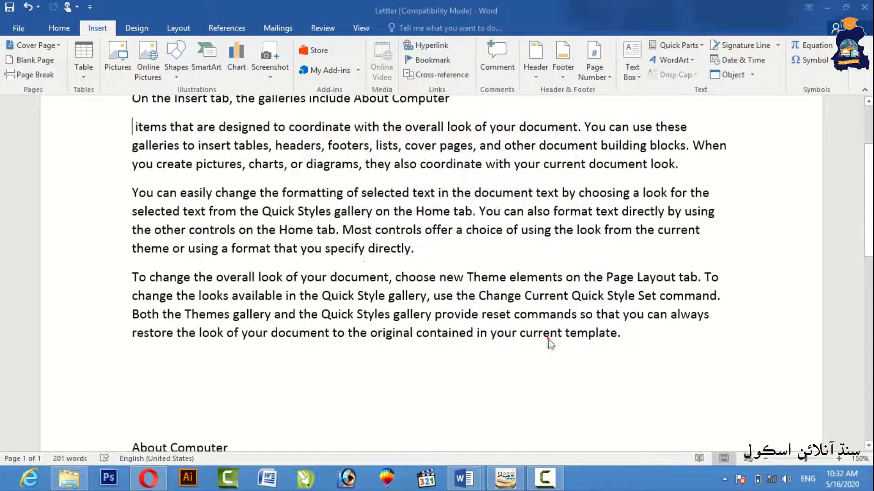
Follow the "About Computer" cross-reference in the first paragraph to check where it leads
scroll(468, 152, "up", 3)
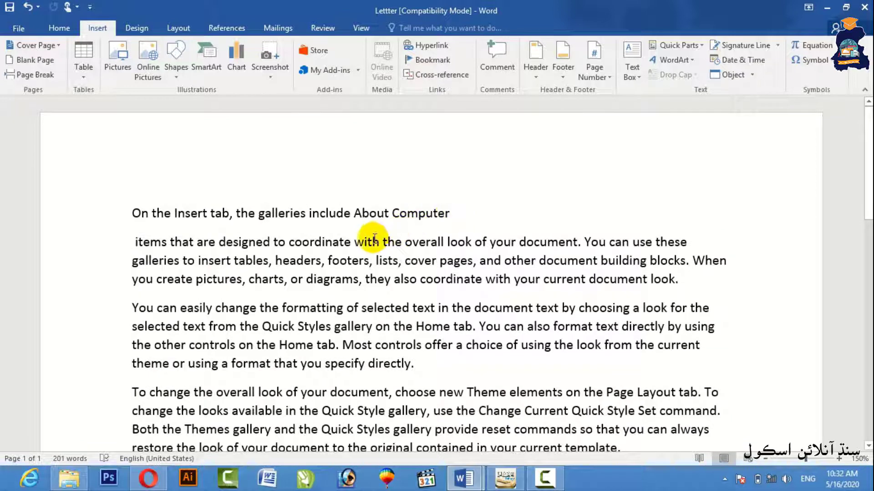
left_click(413, 215, "ctrl")
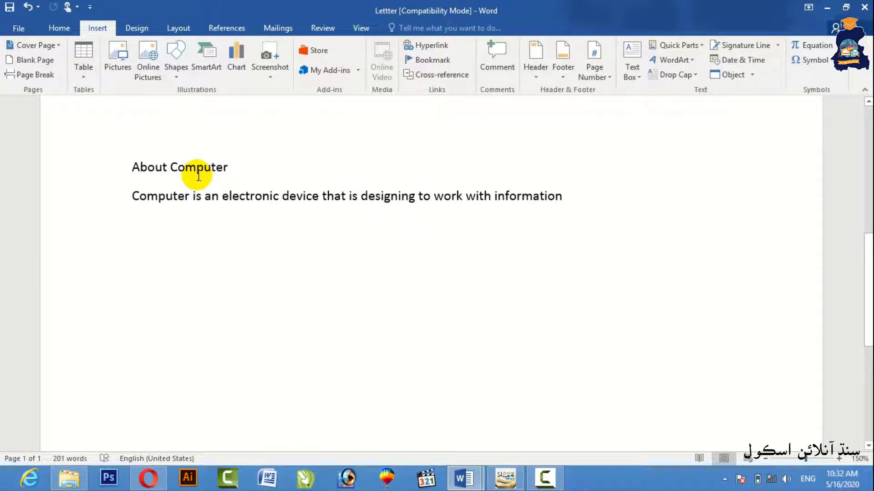
scroll(273, 233, "up", 5)
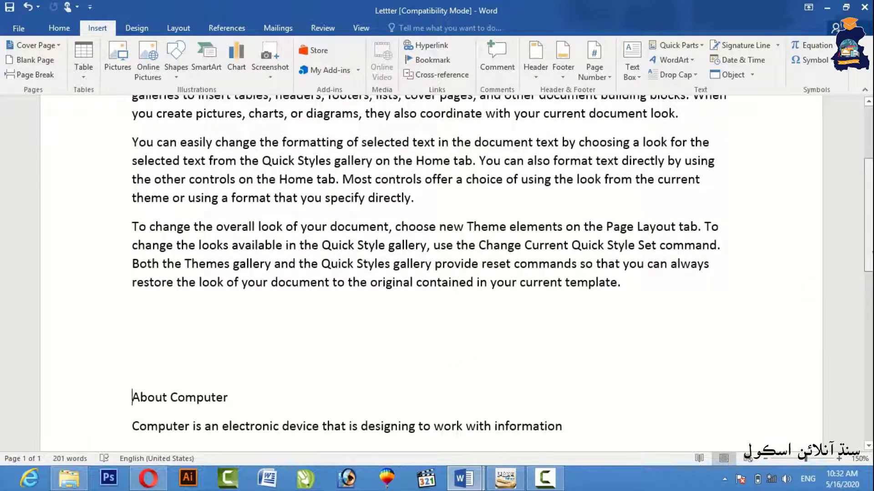
scroll(716, 259, "up", 4)
Add a comment reading "dsfgsdgdfsgsfdgsdfgsdfgsdfgsfdg dfsgfsdgfdsgfdg" to the word "document" in "your current document look"
left_click(622, 277)
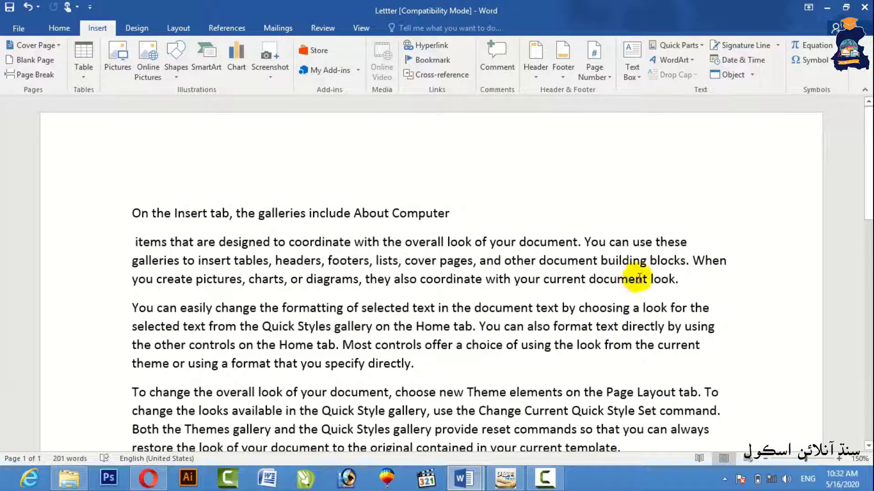
left_click_drag(646, 278, 590, 281)
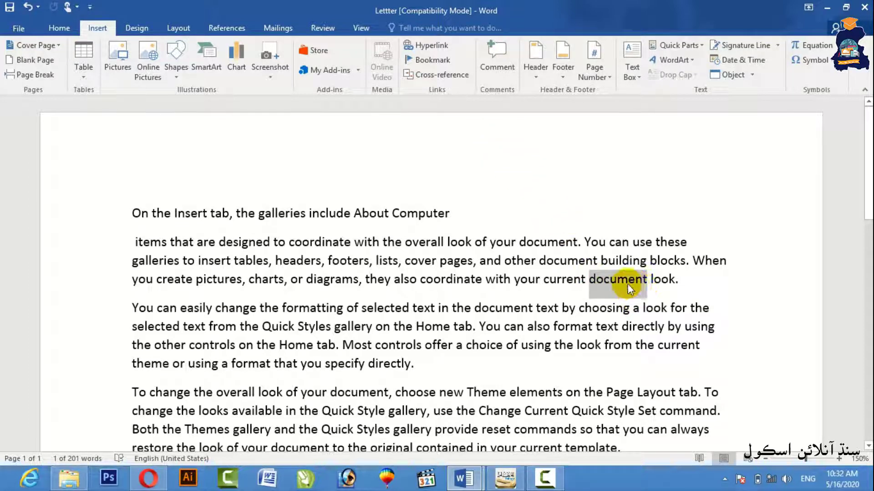
left_click(497, 65)
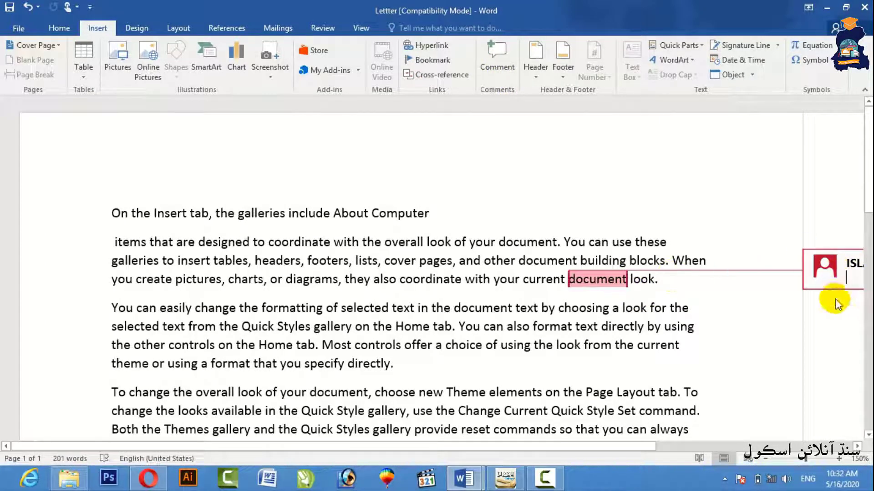
left_click_drag(614, 448, 817, 439)
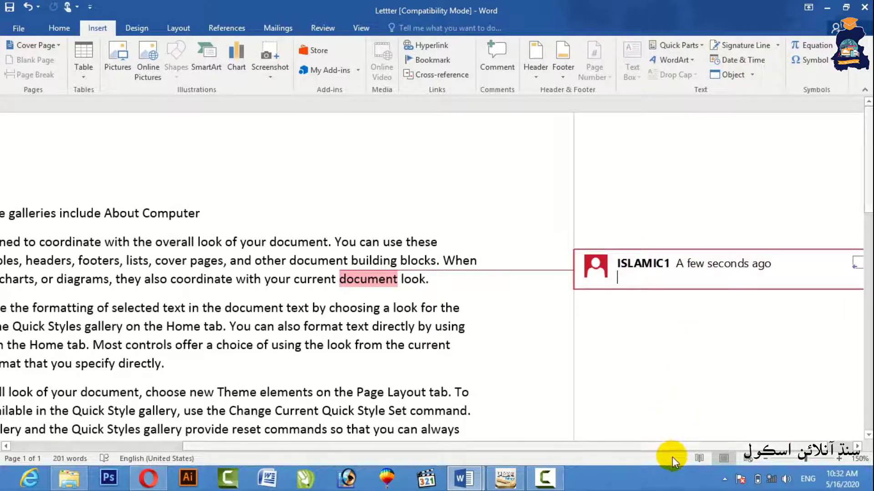
left_click_drag(720, 449, 742, 449)
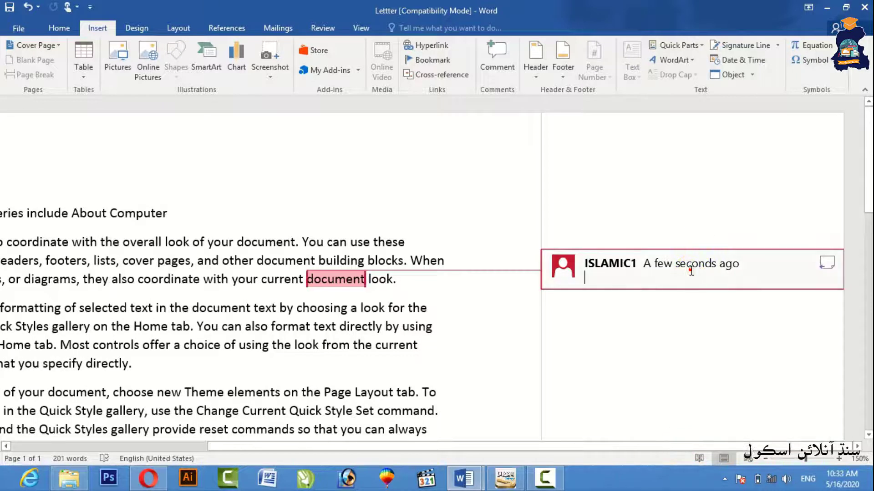
type("dsfgsdgdfsgsfdgsdfgsdfgsdfgsfdg")
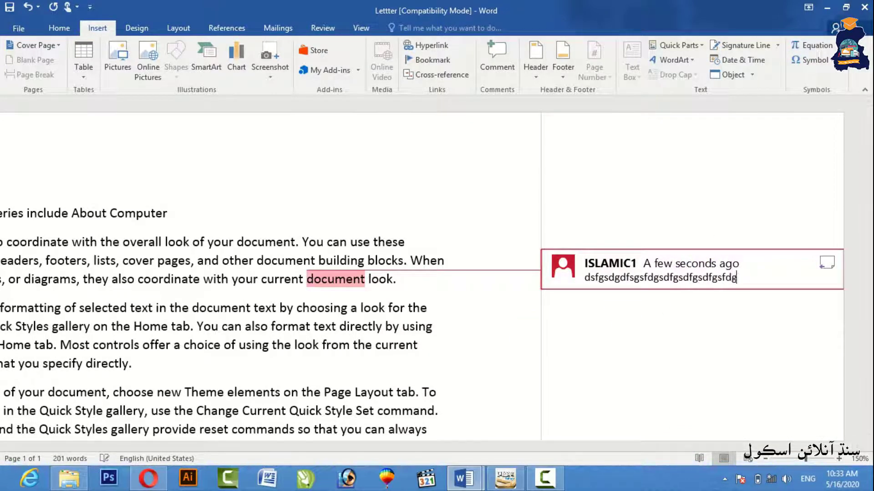
type(" dfsgfsdgfdsgfdg")
left_click(455, 366)
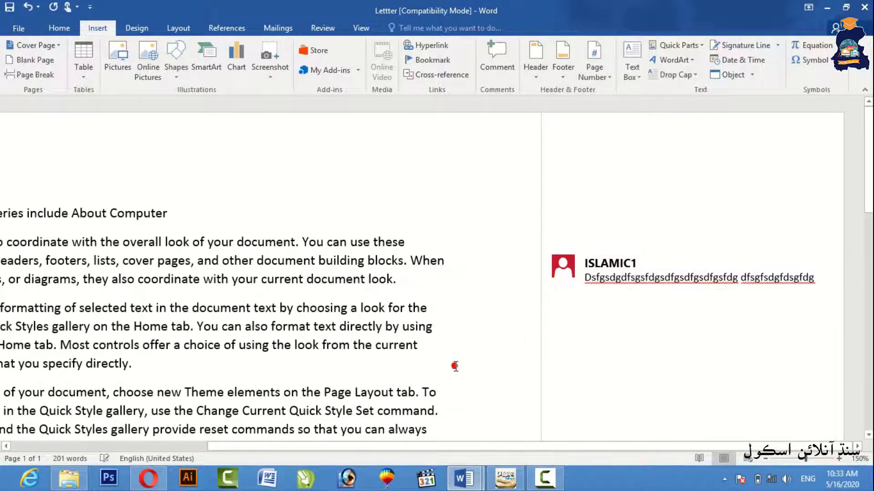
Replace the text of the comment on "document" with "\" and delete the whole comment
right_click(610, 275)
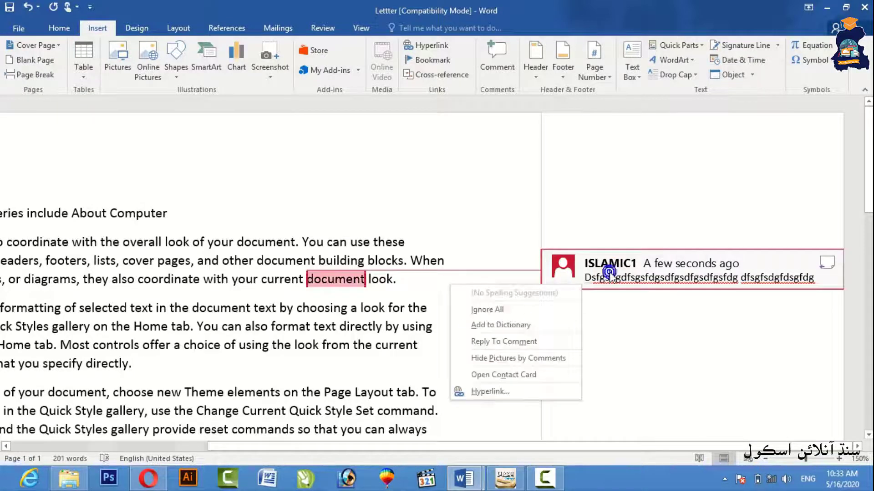
left_click(476, 259)
left_click(593, 267)
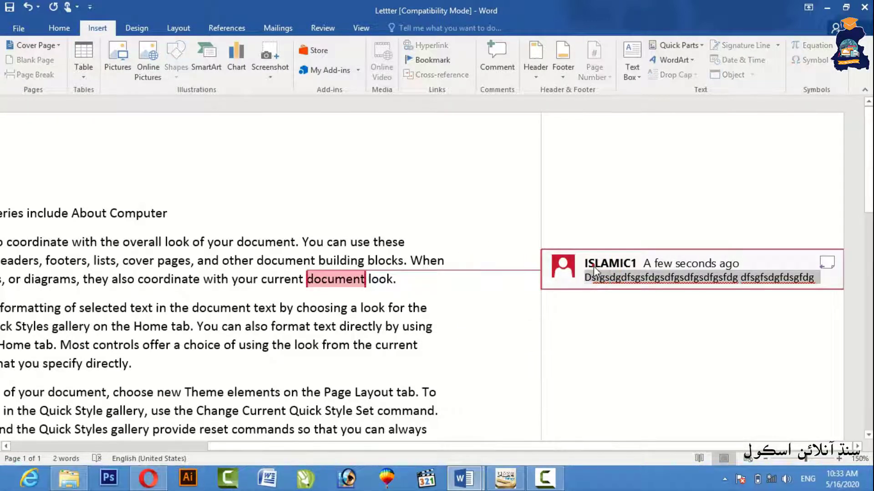
key("BackSpace")
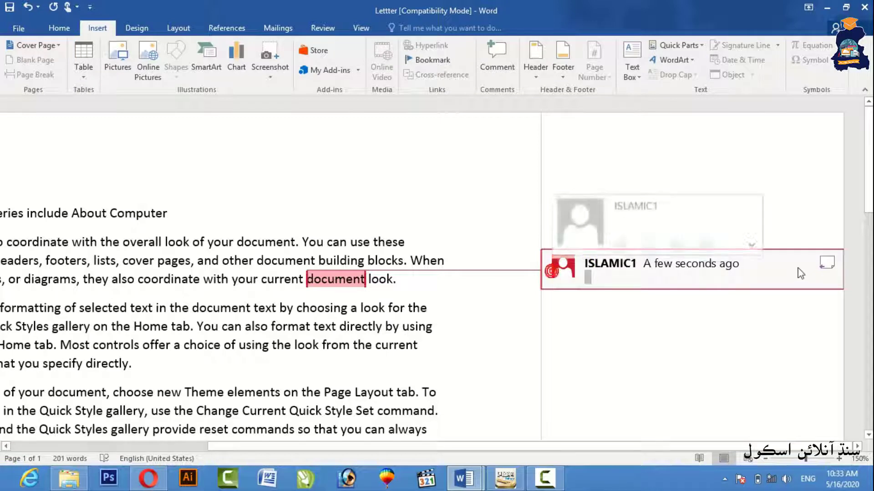
type("\\")
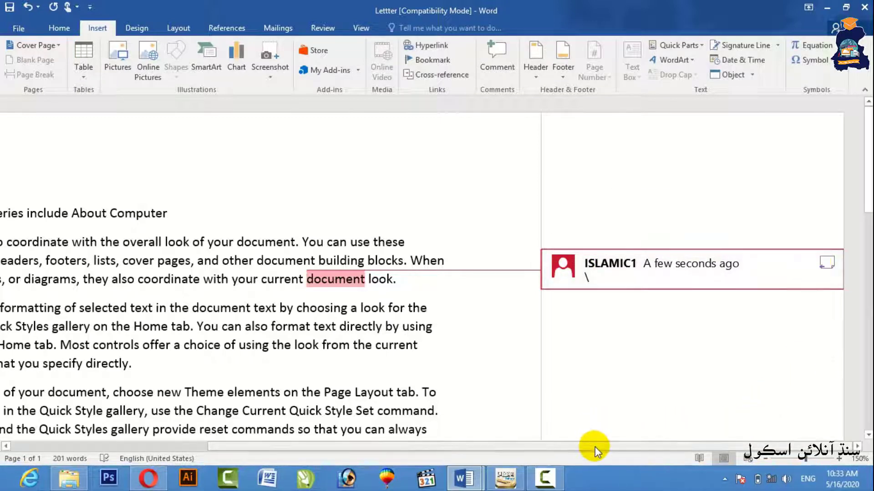
left_click_drag(595, 447, 725, 447)
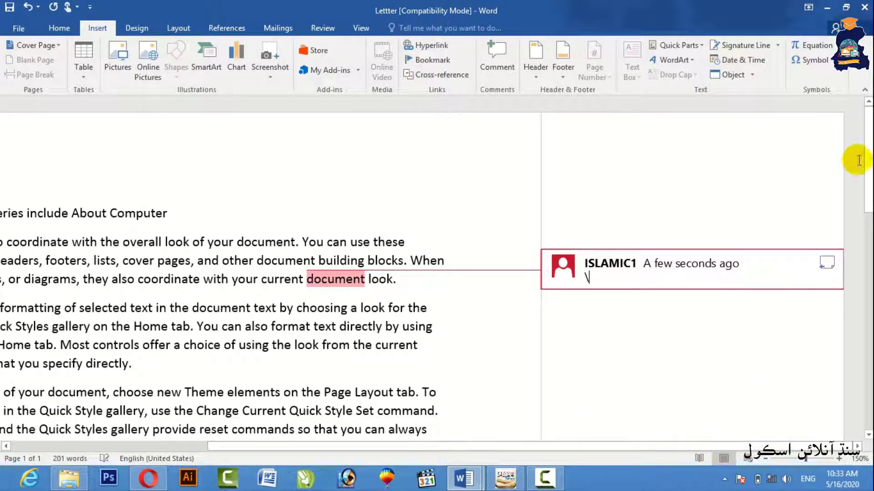
right_click(835, 273)
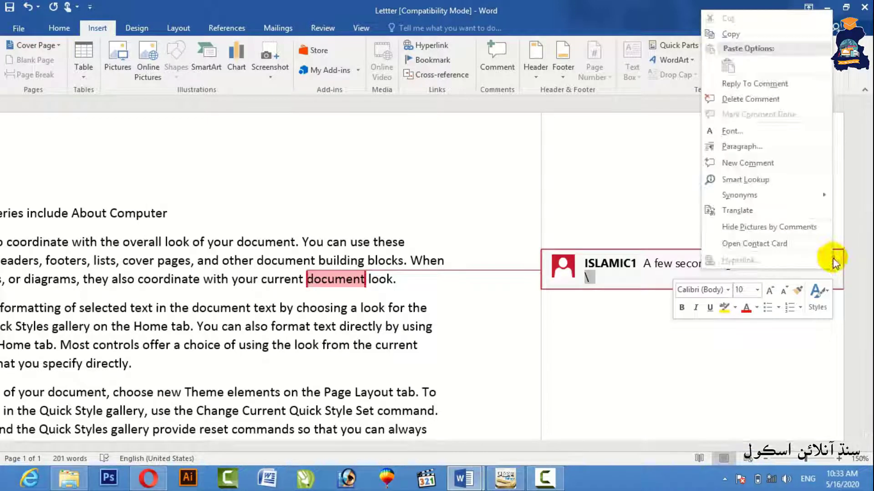
left_click(774, 99)
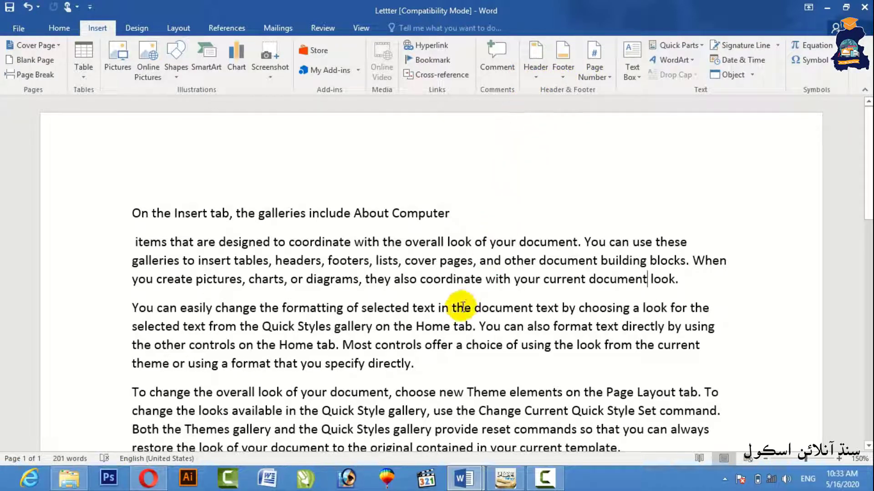
Copy the entire document content and paste it repeatedly at the end until the document fills three pages
key("ctrl+a")
key("ctrl+c")
key("ctrl+End")
key("ctrl+v")
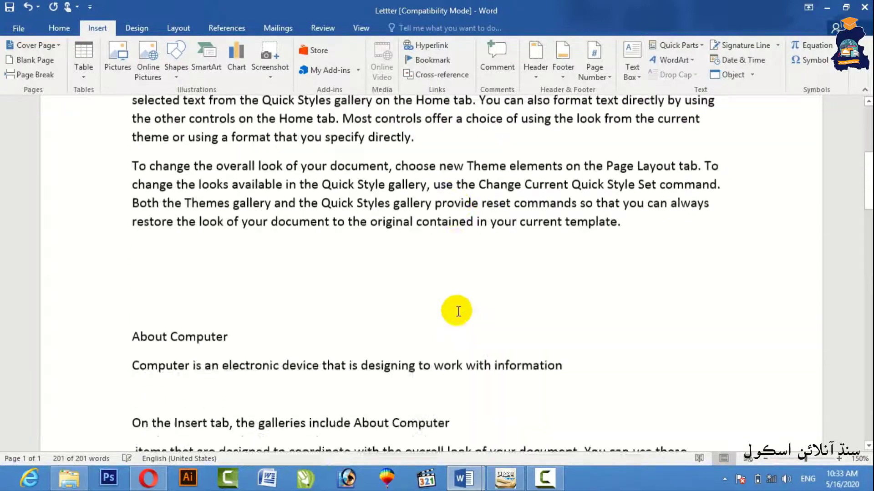
scroll(616, 230, "up", 15)
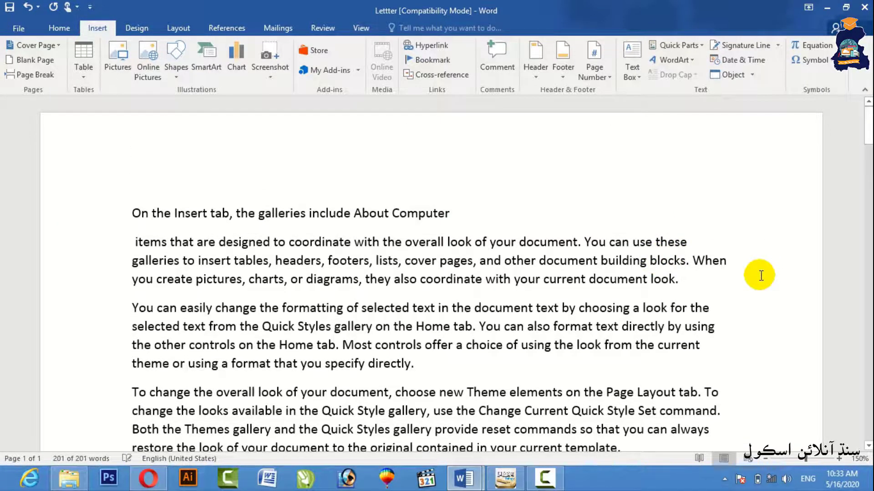
scroll(746, 280, "down", 5)
scroll(739, 286, "up", 2)
scroll(737, 288, "down", 2)
scroll(737, 291, "up", 1)
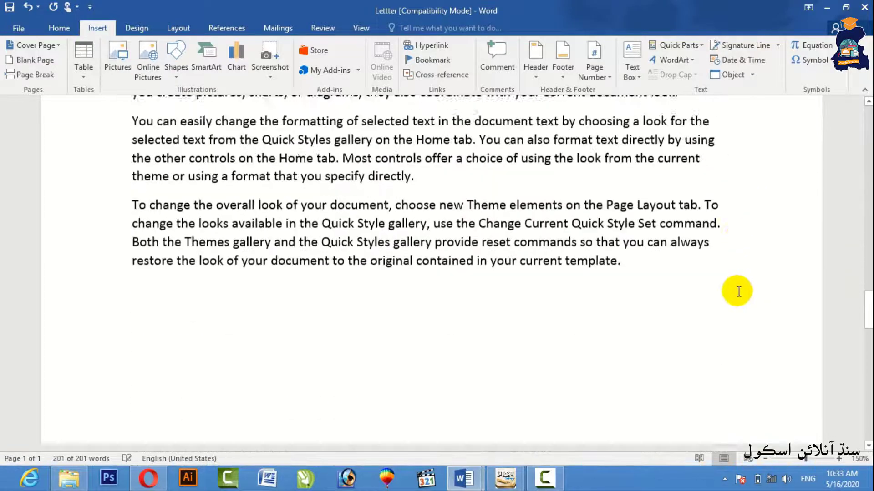
scroll(737, 291, "down", 6)
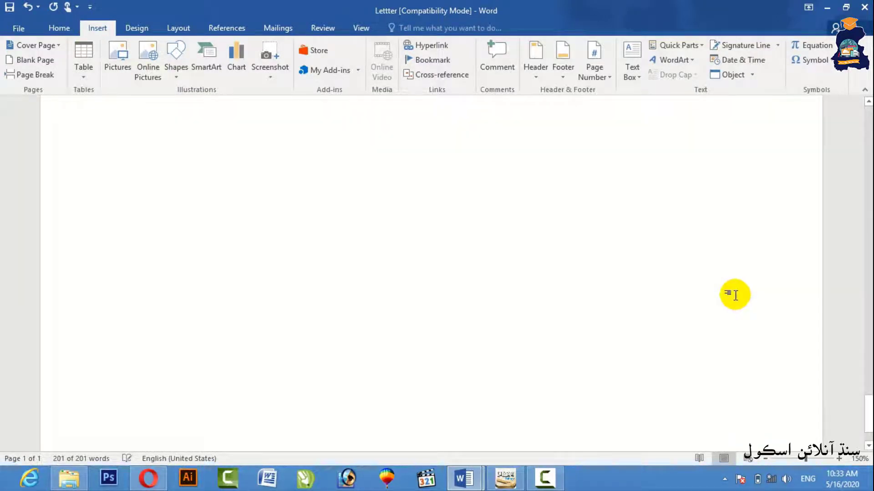
key("Return")
scroll(306, 284, "up", 15)
scroll(306, 285, "down", 1)
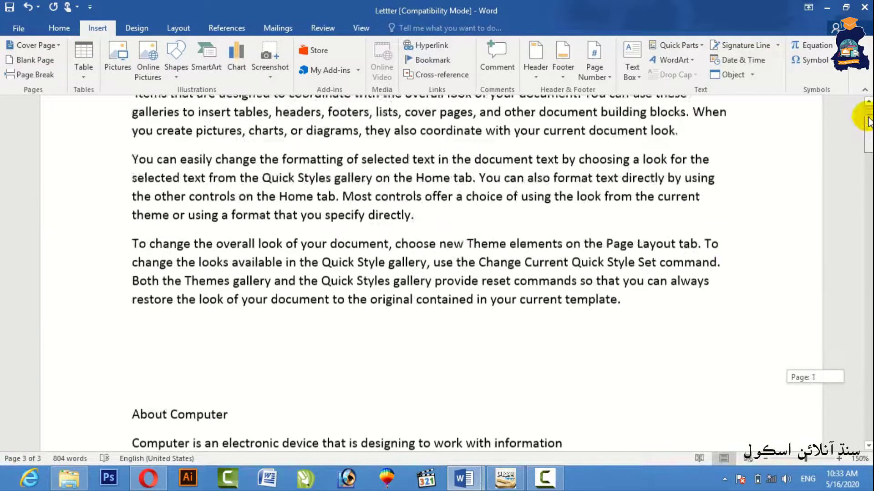
Insert a built-in header with right-aligned document title and author, and set its title to "Computer Notes"
scroll(305, 284, "up", 3)
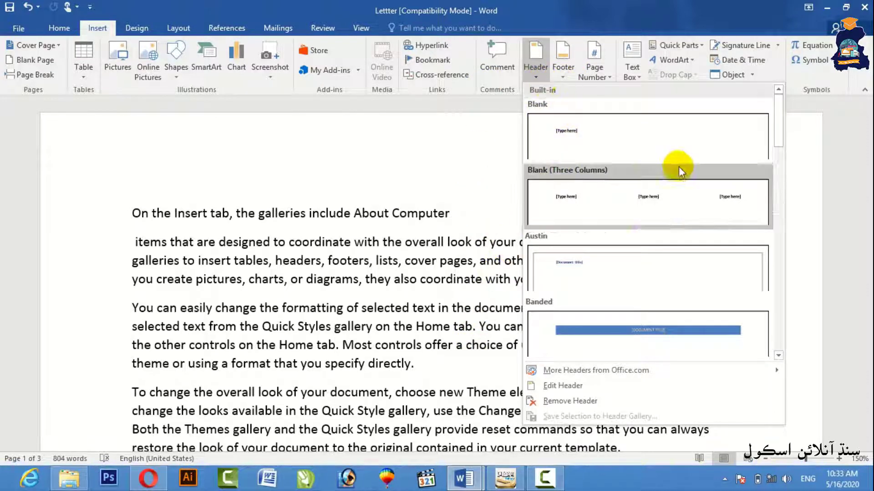
left_click_drag(777, 141, 782, 200)
left_click(766, 221)
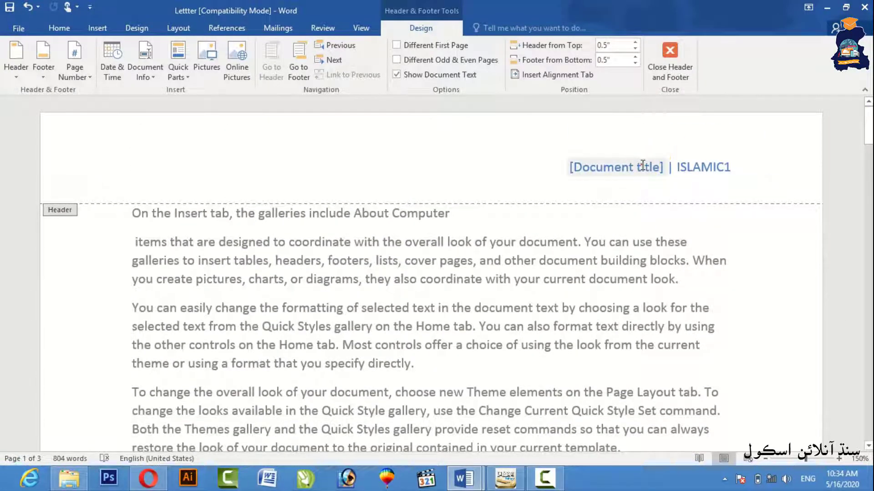
left_click(642, 168)
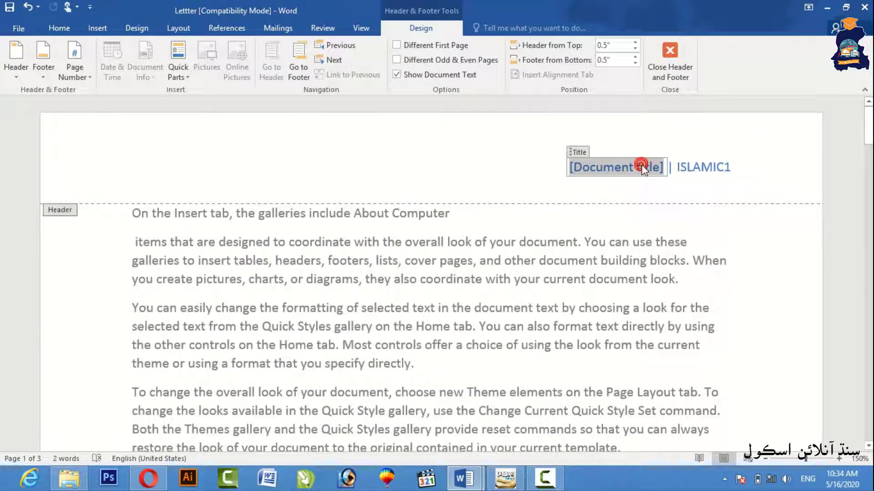
type("Computer Notes")
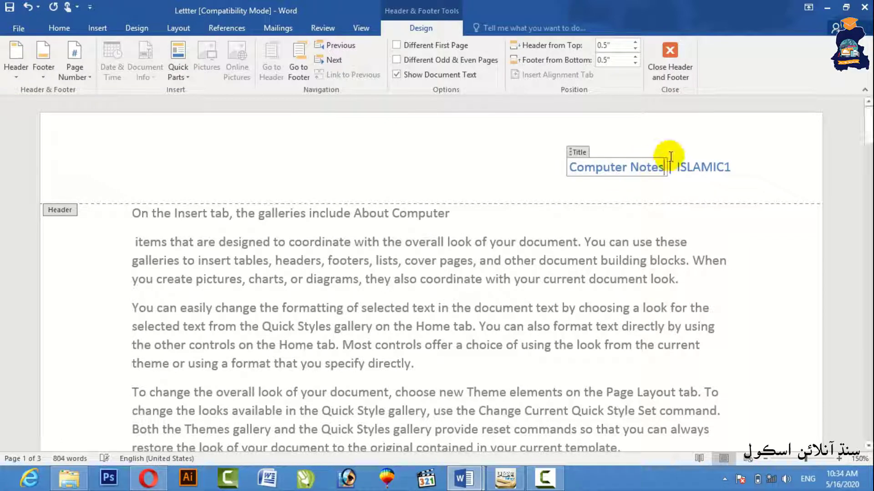
Replace the author in the header with the instructor's title and full name, and return to the document body
left_click(700, 167)
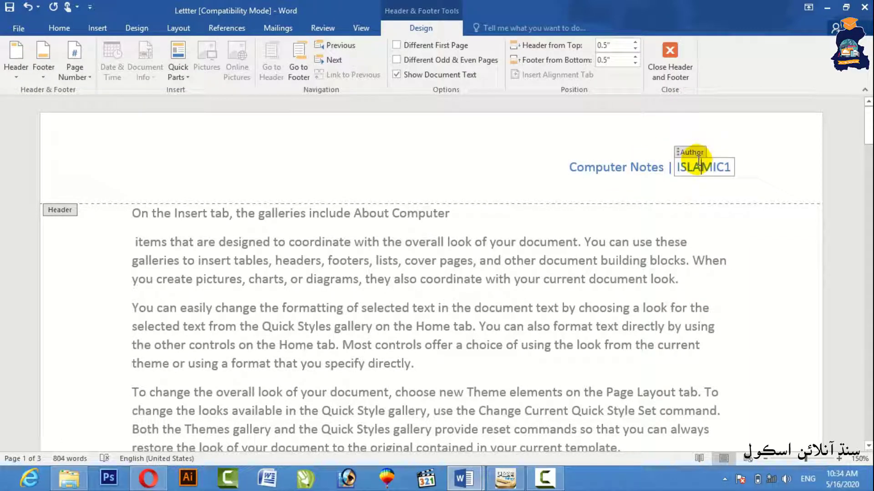
key("BackSpace")
key("BackSpace")
key("BackSpace")
key("BackSpace")
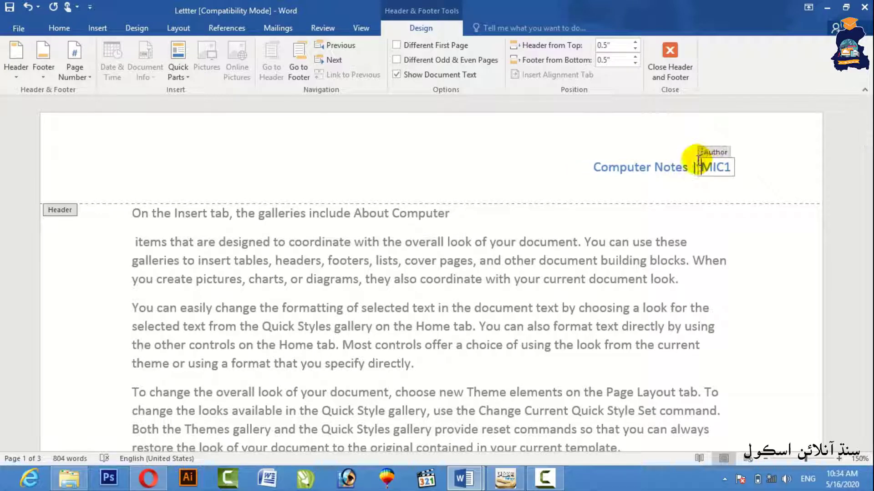
key("Delete")
key("Delete")
key("Delete")
key("Delete")
type("Si")
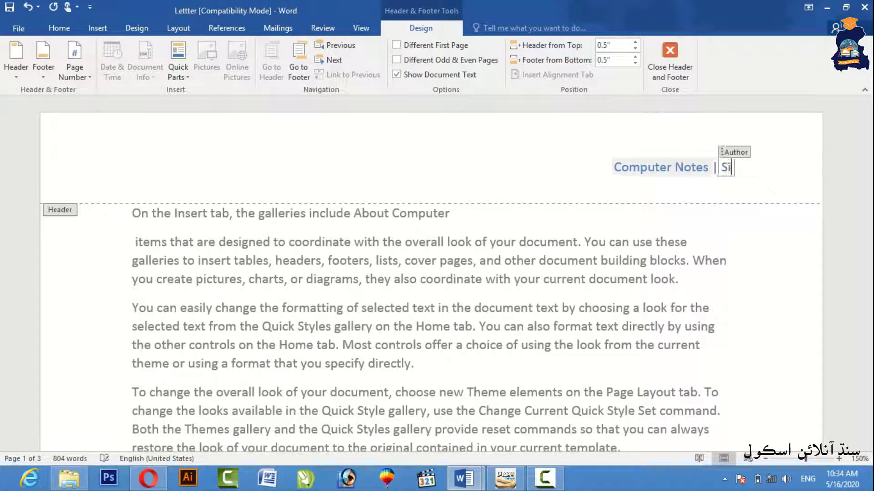
type("r Waseem Abbas Golo")
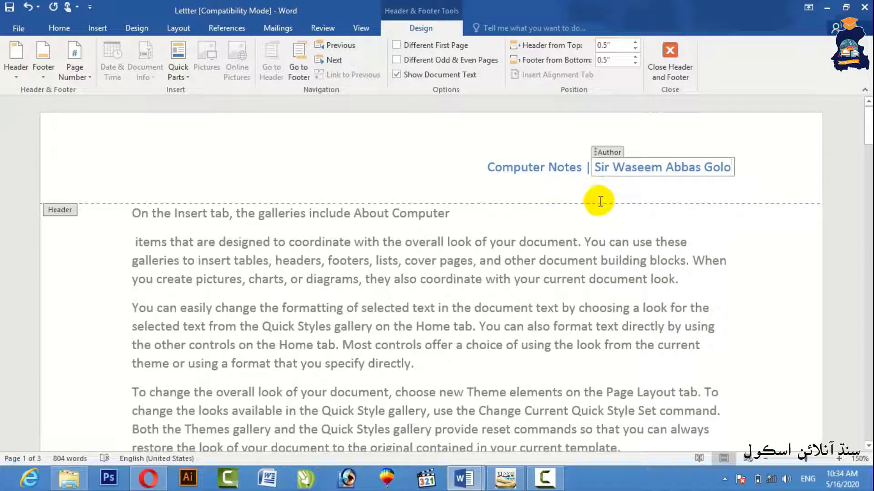
double_click(757, 242)
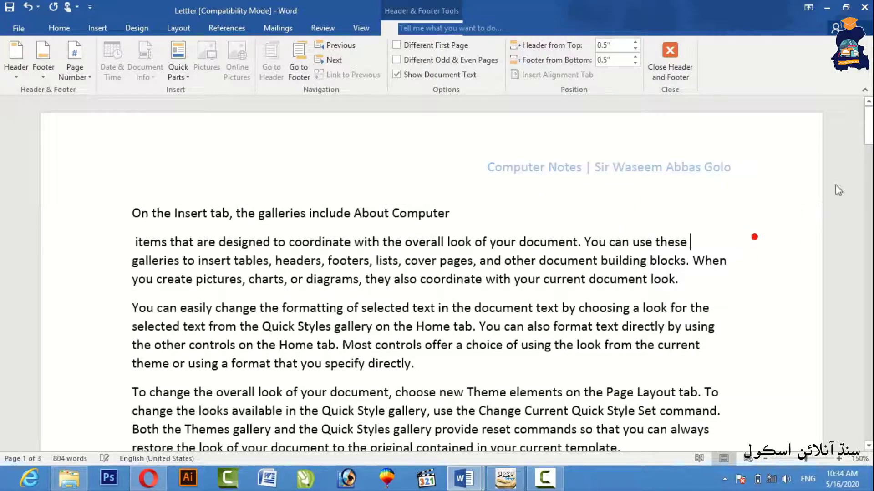
Check the header on the following page, and remove the header from the document
scroll(629, 277, "down", 10)
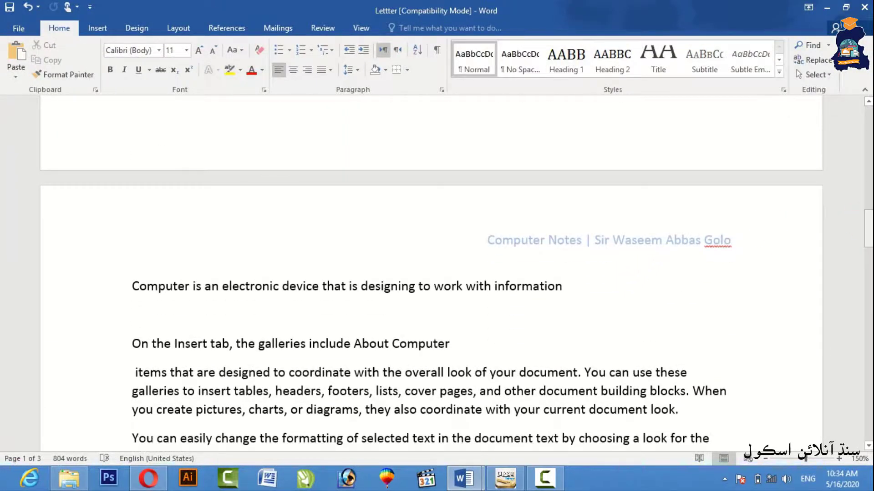
left_click_drag(868, 228, 869, 132)
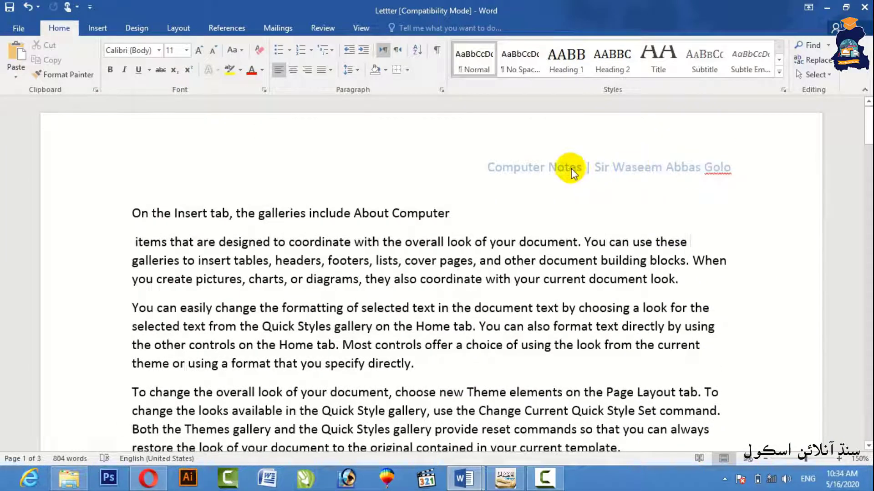
left_click(98, 28)
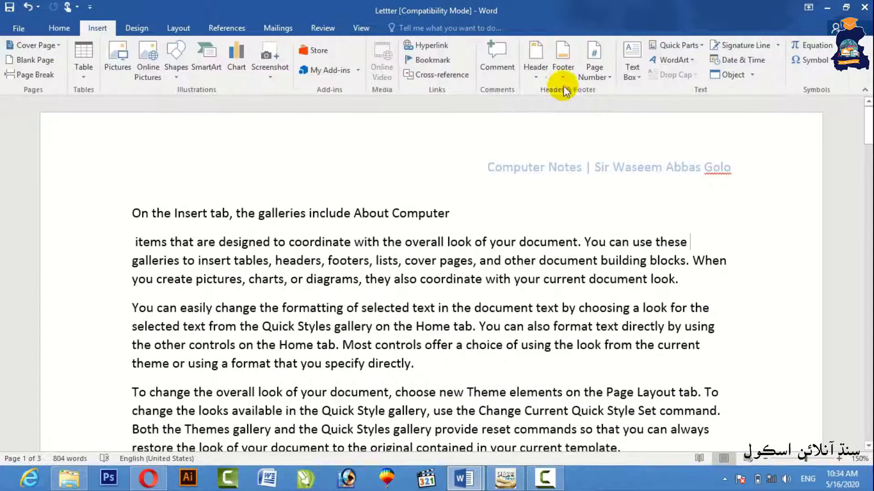
left_click(536, 77)
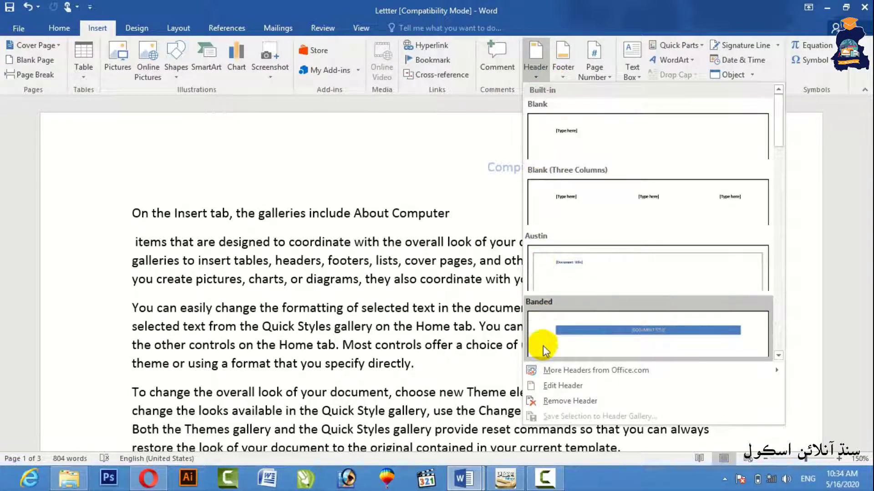
left_click(549, 400)
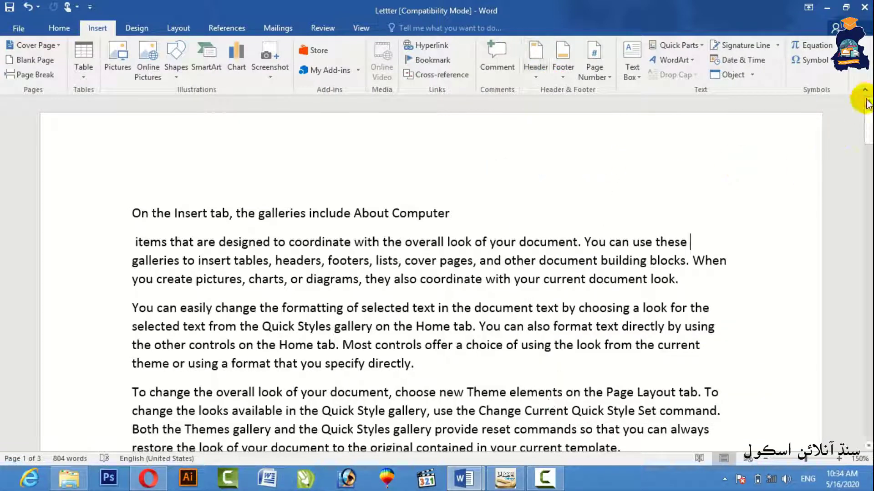
Insert the built-in Filigree footer with the text "Sindh Online School.COm", and return to the document body
left_click(564, 72)
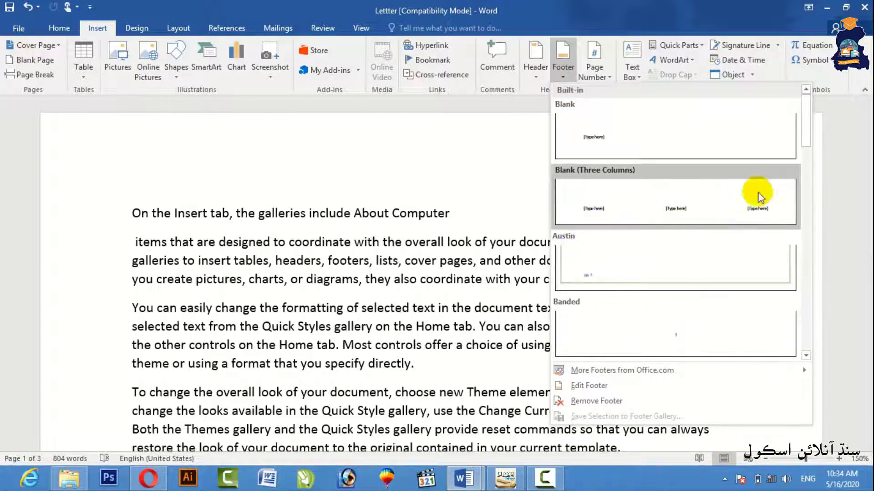
left_click_drag(803, 135, 803, 173)
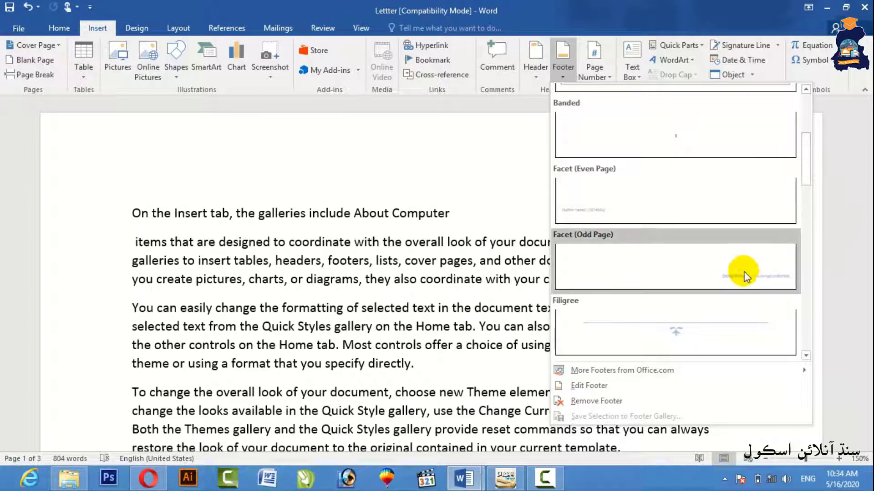
left_click(711, 327)
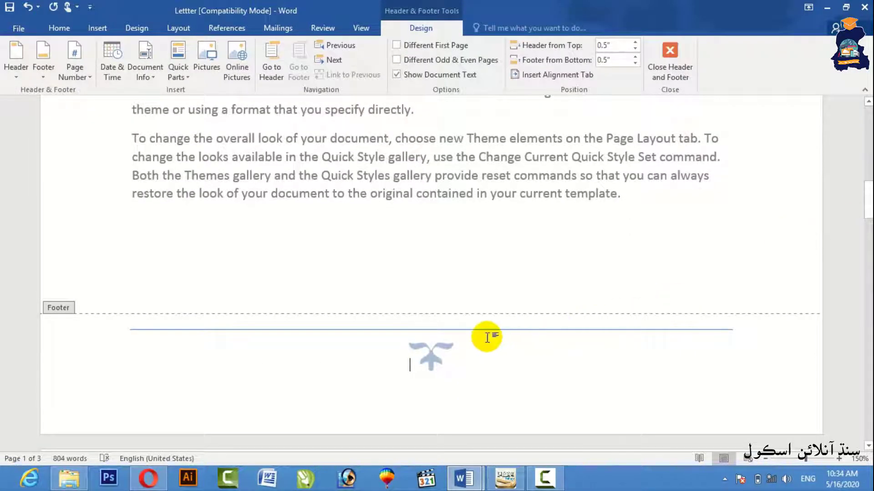
left_click(425, 353)
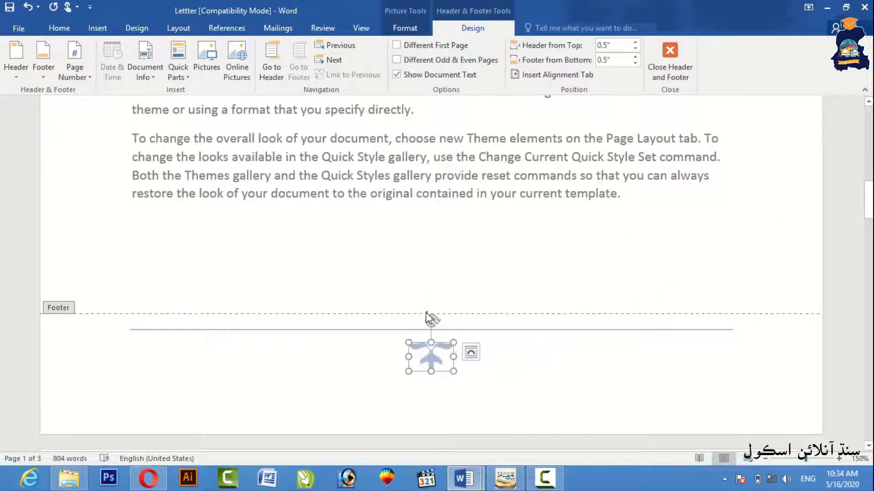
left_click(422, 390)
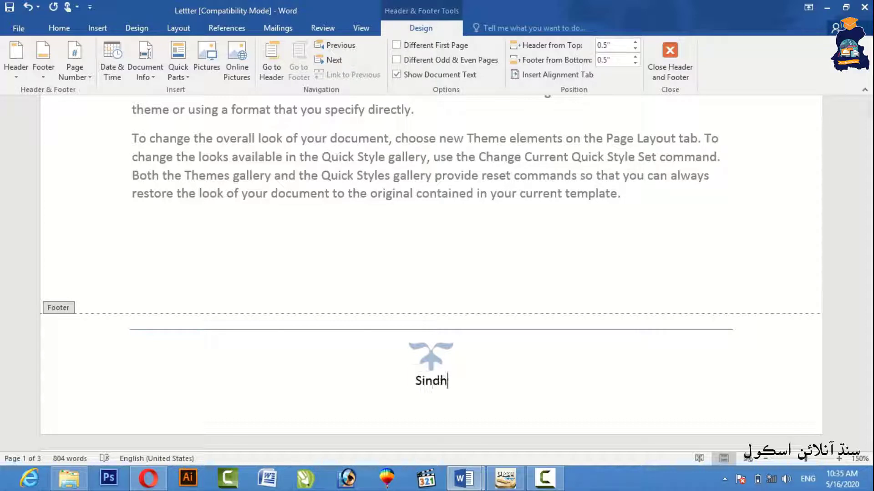
type("Sindh Online Sc")
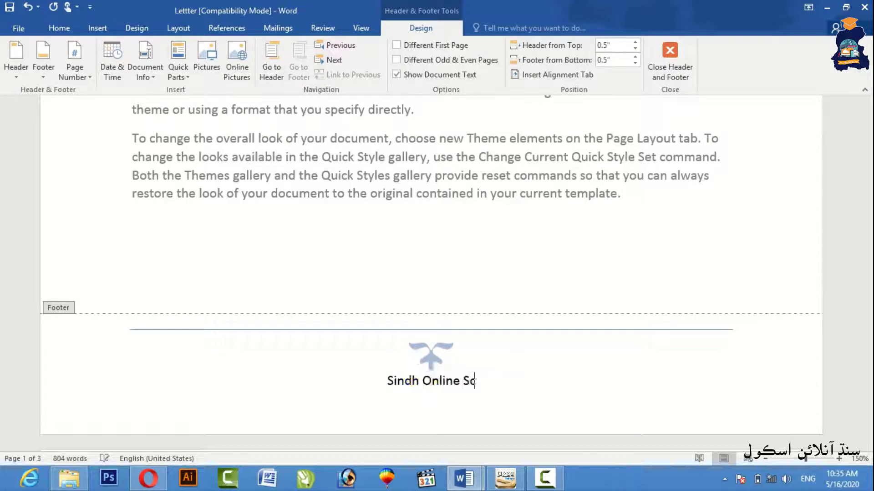
type("hool.COm")
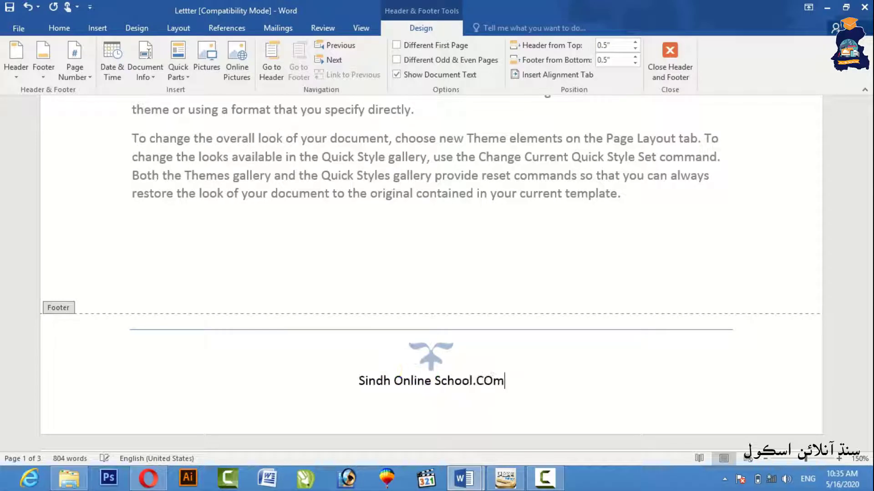
double_click(592, 291)
Check the footer on the second page, and remove the footer from the document
left_click(868, 205)
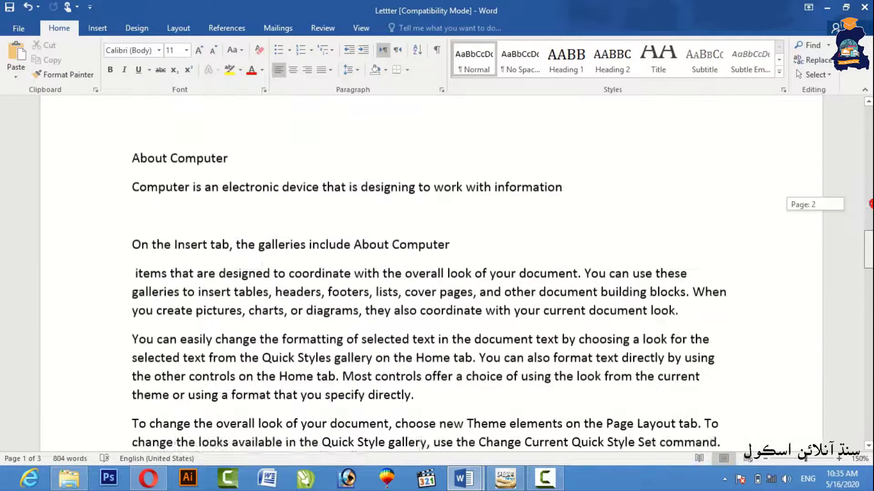
left_click_drag(870, 204, 869, 326)
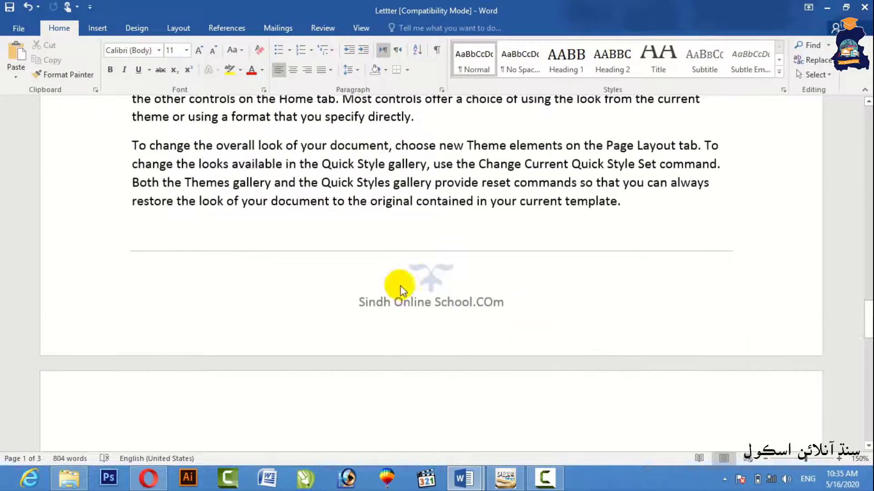
left_click(104, 28)
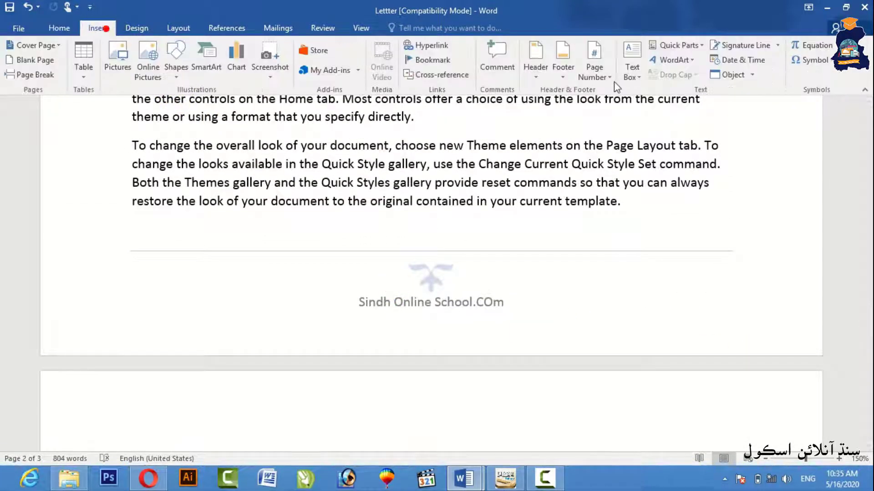
left_click(563, 57)
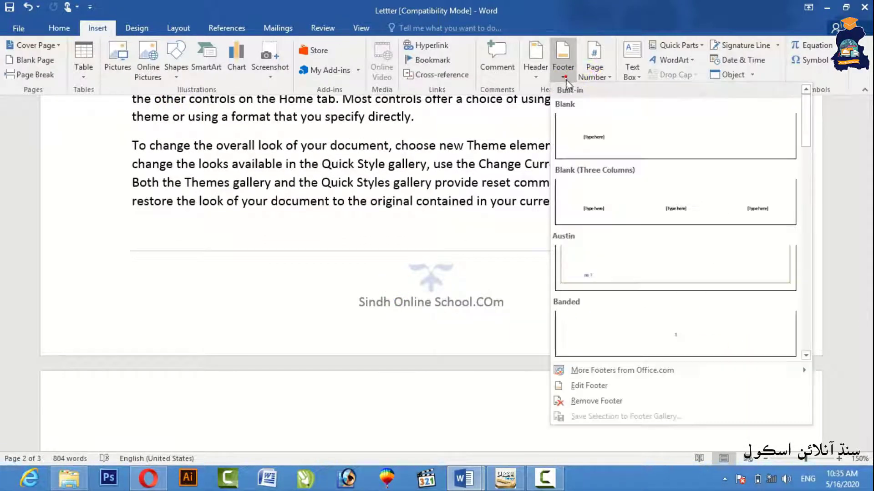
left_click(589, 400)
left_click_drag(868, 334, 868, 146)
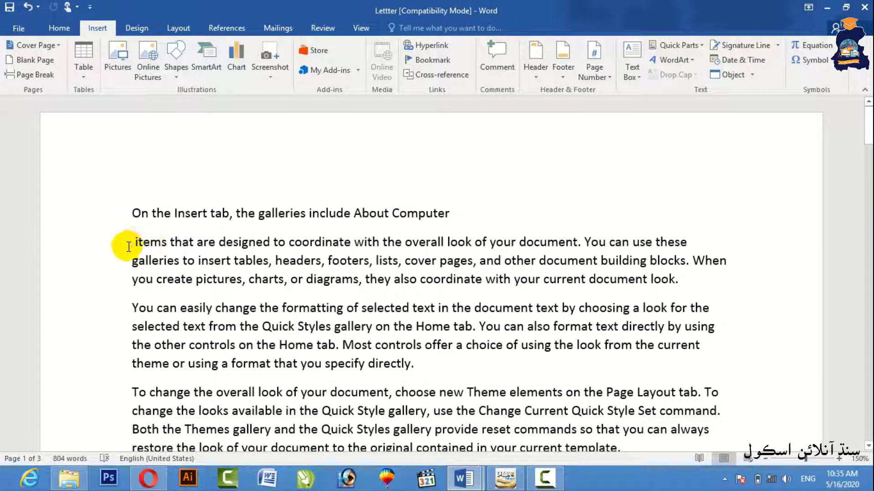
mouse_move(868, 132)
left_mouse_down()
mouse_move(869, 166)
mouse_move(869, 117)
left_mouse_up()
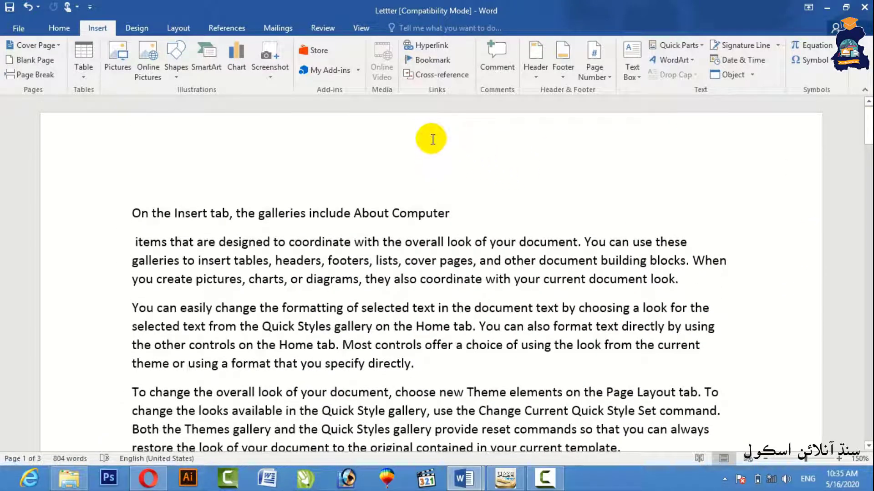
left_click(604, 78)
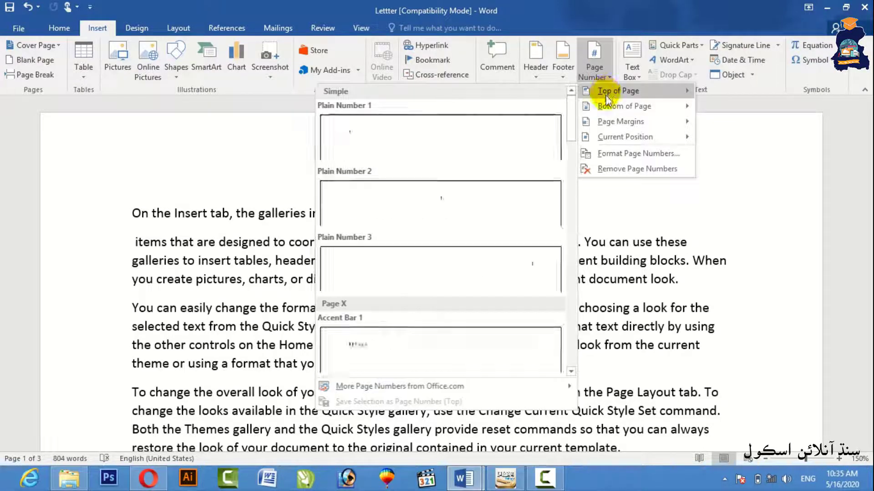
mouse_move(606, 106)
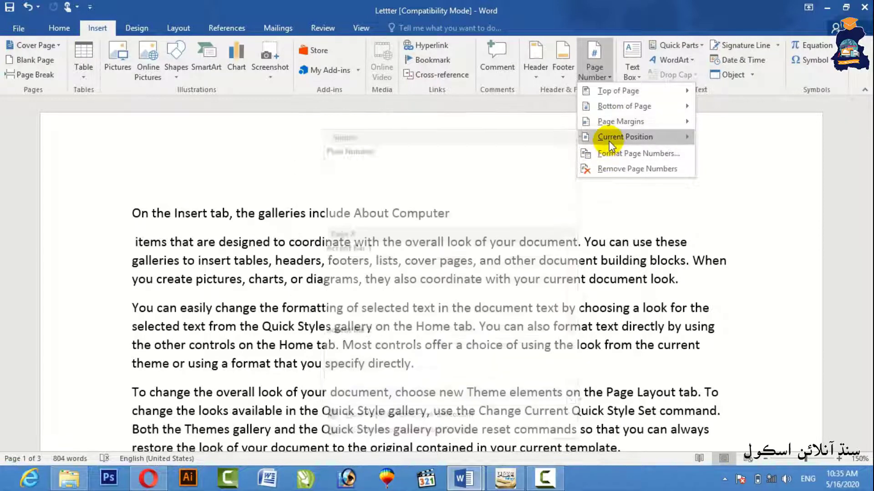
mouse_move(608, 139)
left_click(587, 278)
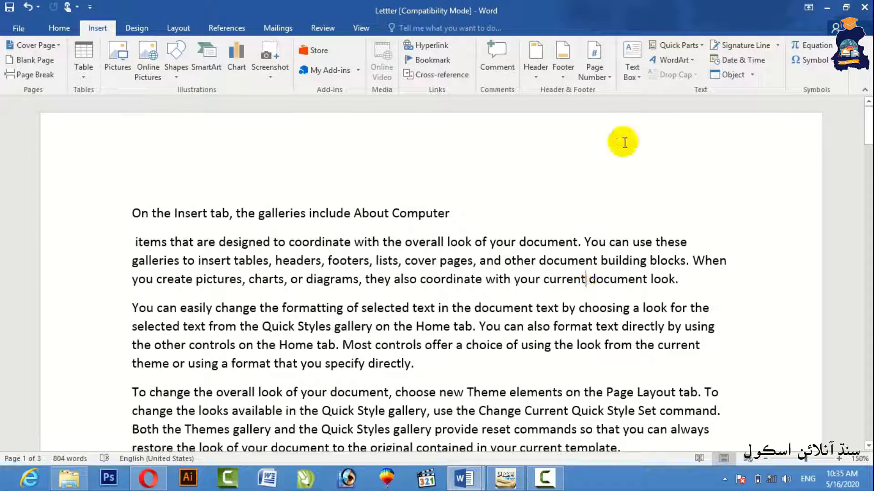
Insert a centred Plain Number 2 page number at the top of the pages, and return to the document body
left_click(594, 68)
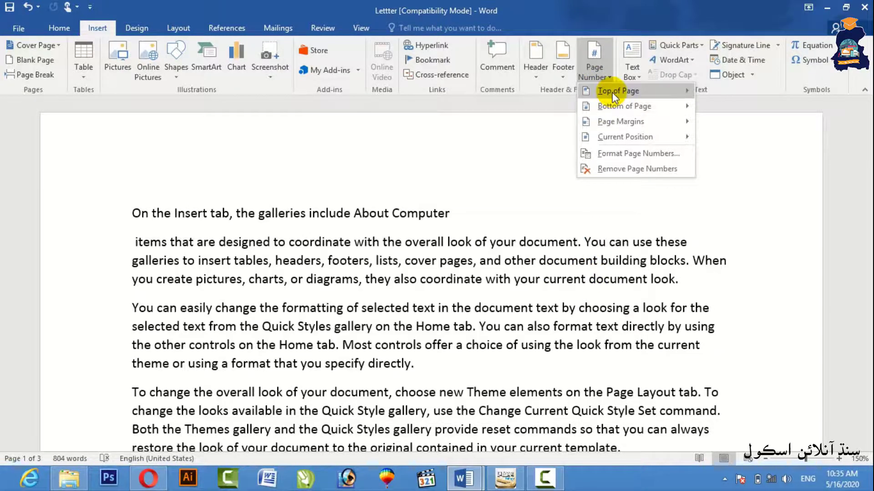
mouse_move(594, 91)
left_click(444, 202)
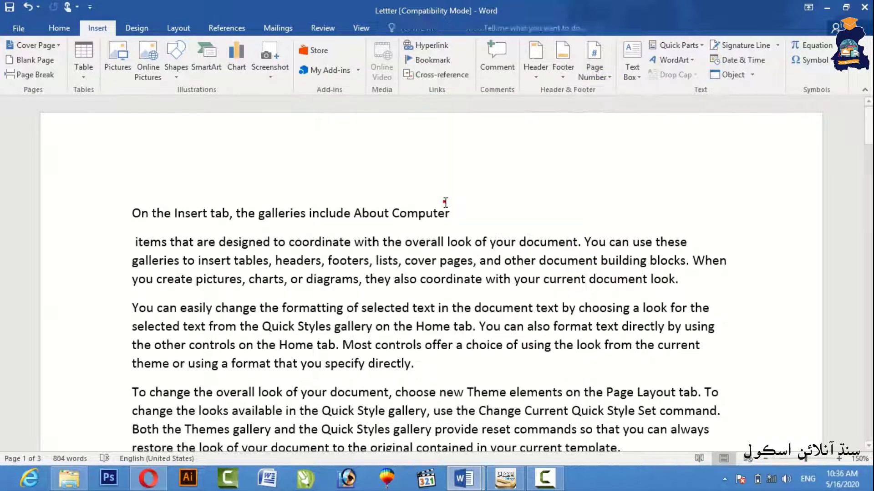
double_click(529, 243)
mouse_move(868, 122)
left_mouse_down()
mouse_move(859, 381)
mouse_move(867, 391)
mouse_move(867, 131)
left_mouse_up()
Change the page number format to a, b, c
left_click(97, 29)
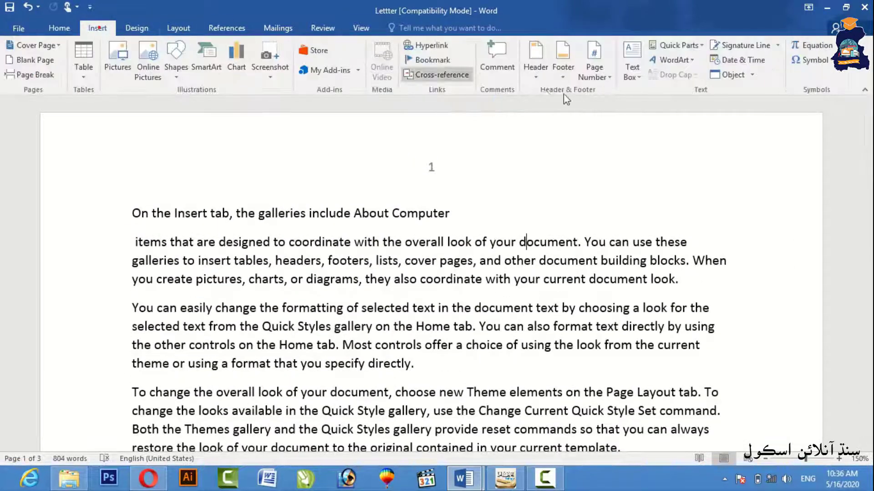
left_click(595, 56)
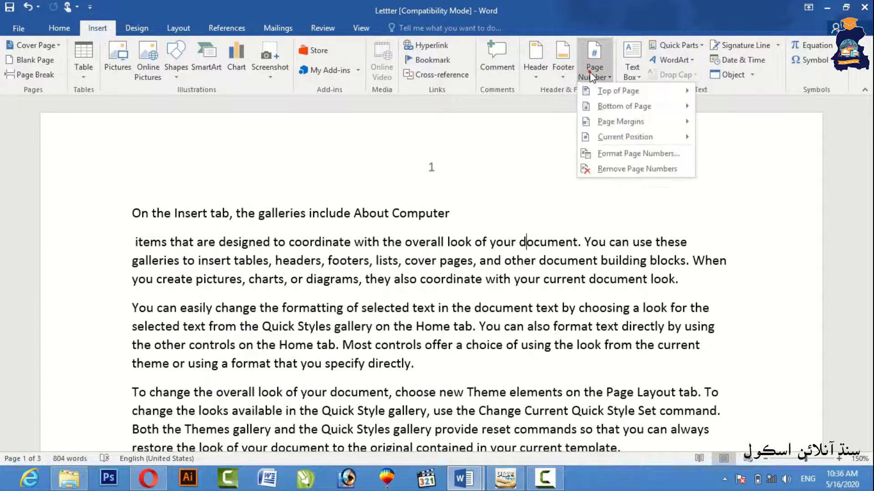
left_click(620, 154)
left_click(468, 164)
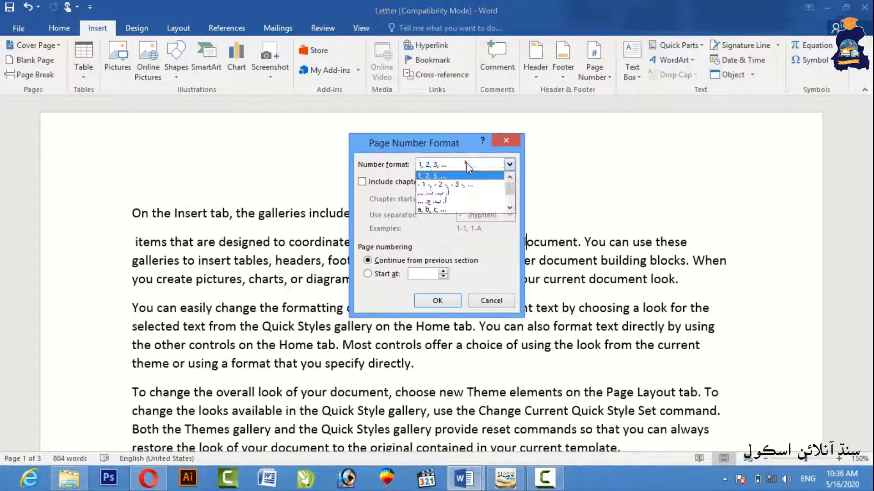
left_click(443, 196)
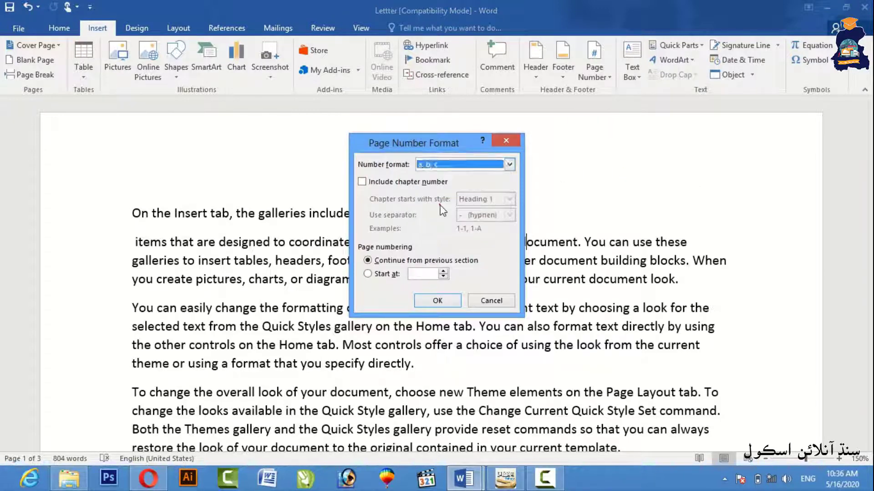
left_click(436, 300)
Check the lettered page numbering, and remove the page numbers from the document
mouse_move(867, 135)
left_mouse_down()
mouse_move(871, 227)
mouse_move(870, 126)
left_mouse_up()
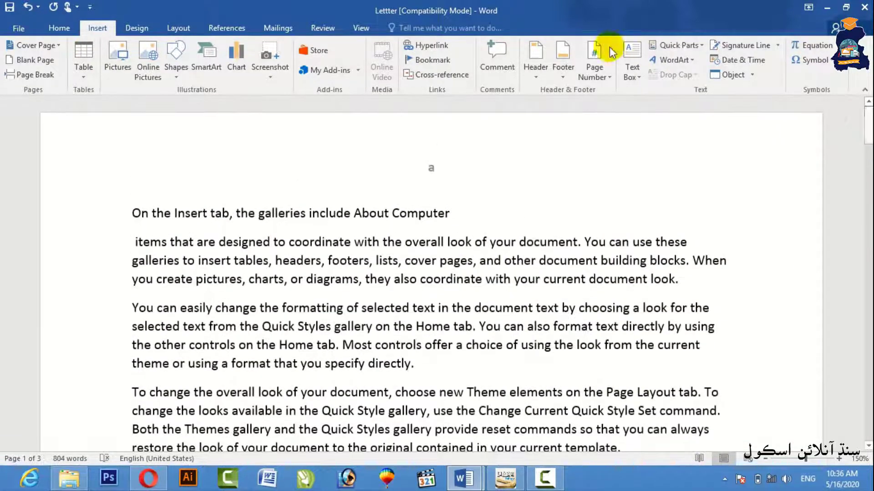
left_click(591, 67)
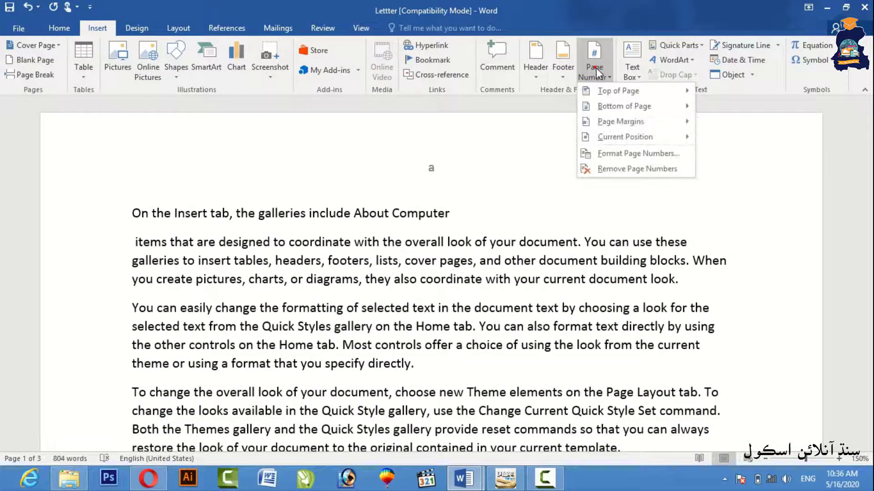
left_click(607, 171)
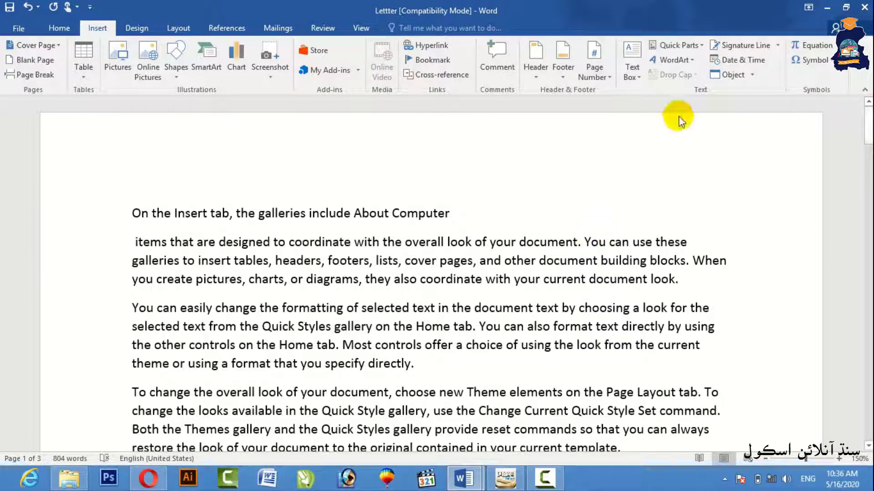
Insert a Banded Quote text box reading "ON THE INSERT TAB, / THE GALLEREIS INCLUDE ABOUT THE COMPUTER / GALLERIES TO INSERT TABLES IN THE SAMPE"
left_click(637, 72)
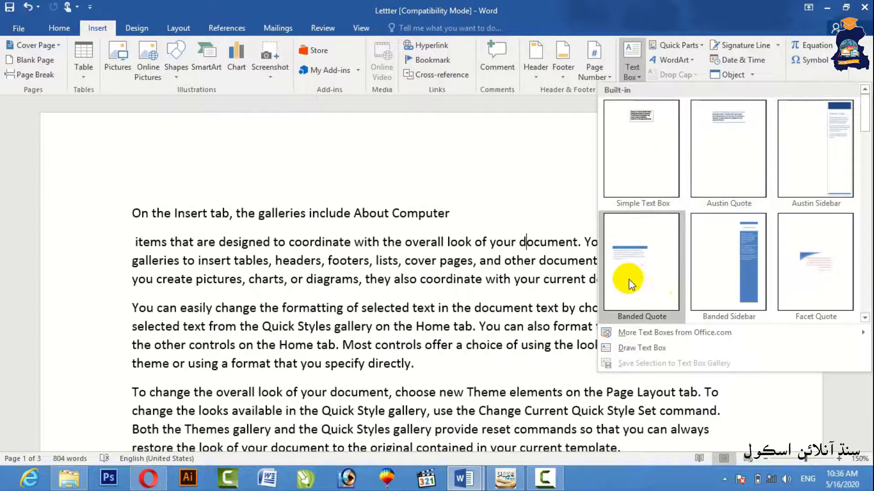
left_click(658, 261)
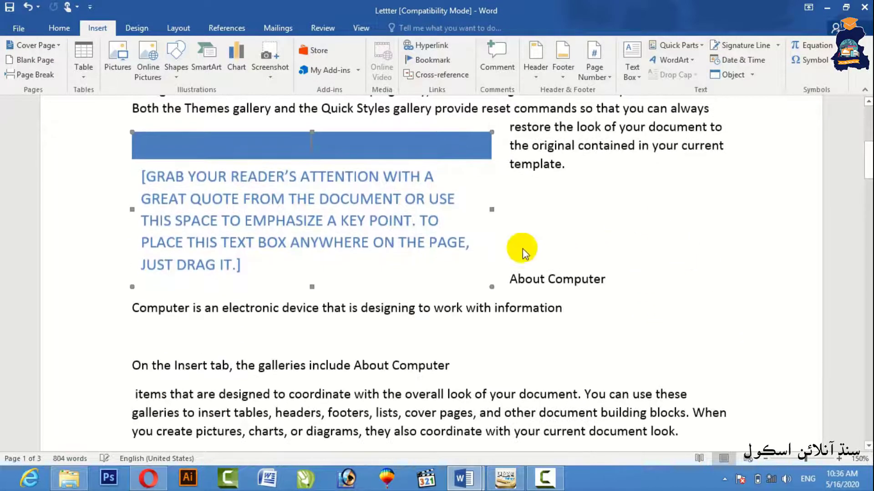
left_click(243, 267)
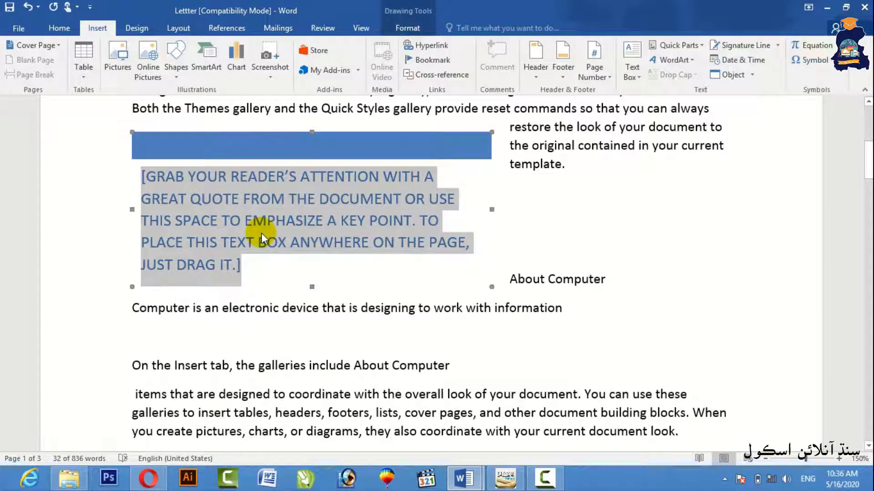
type("ON THE INS")
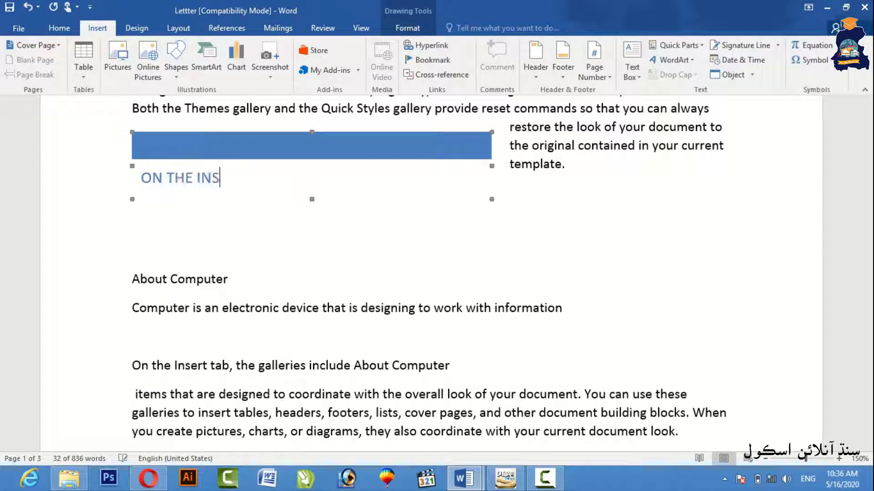
type("ERT TAB,")
key("Return")
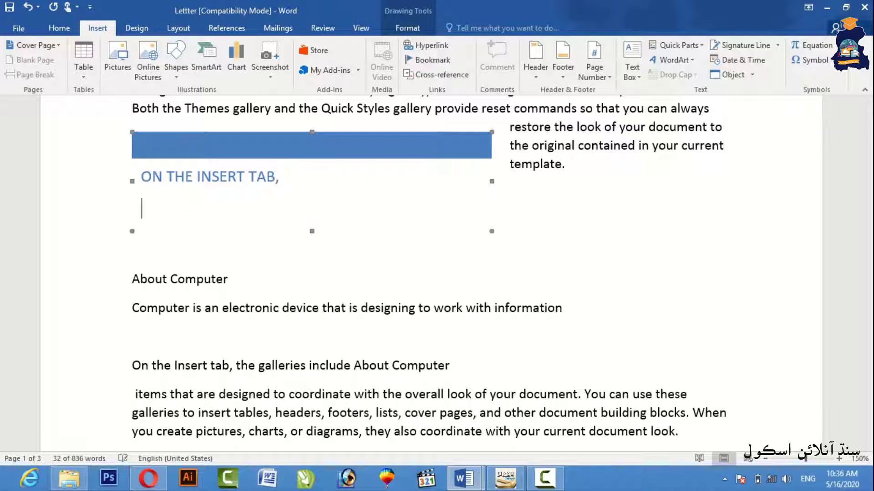
type("THE GALLEREIS")
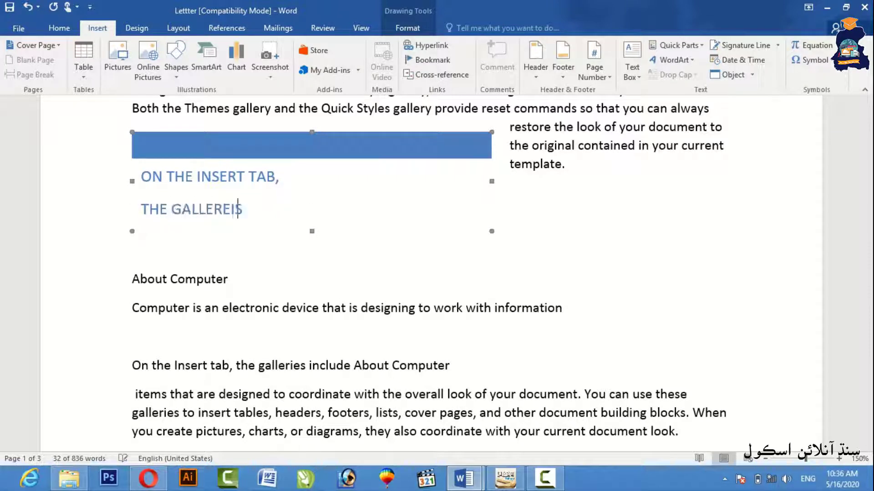
type("BOUT ")
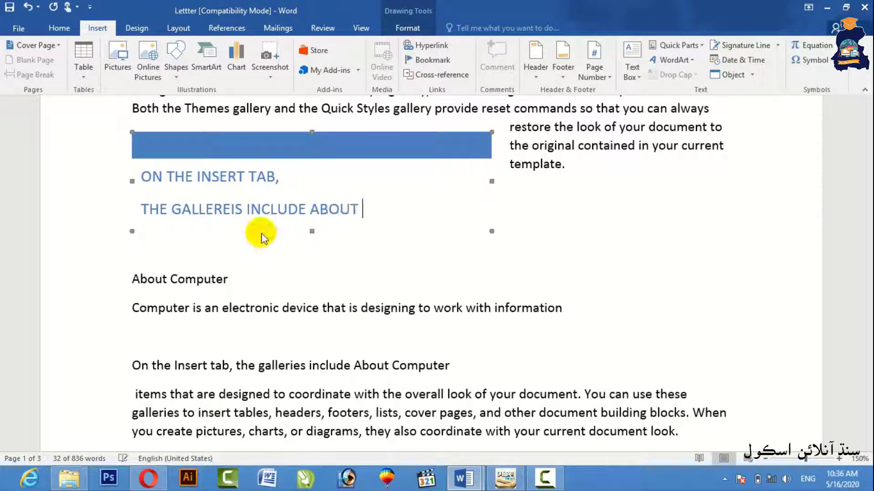
type("THE COMPUTER")
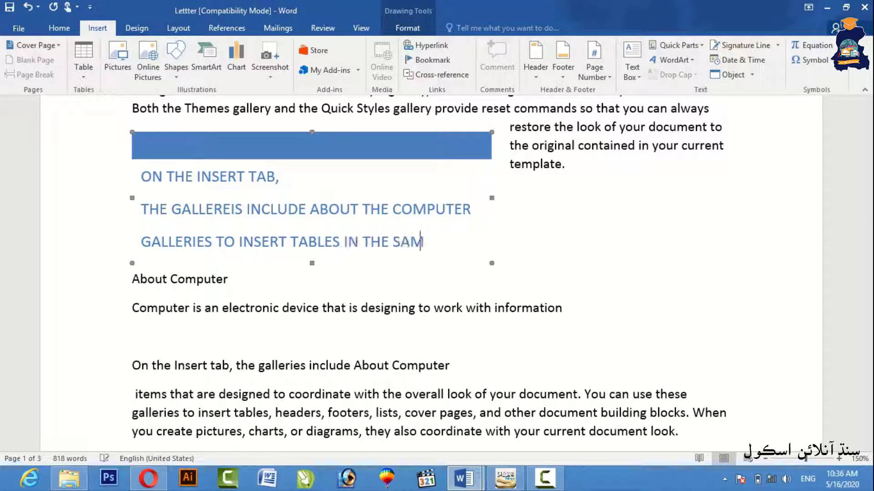
Delete the Banded Quote text box above the "About Computer" line
scroll(253, 257, "up", 5)
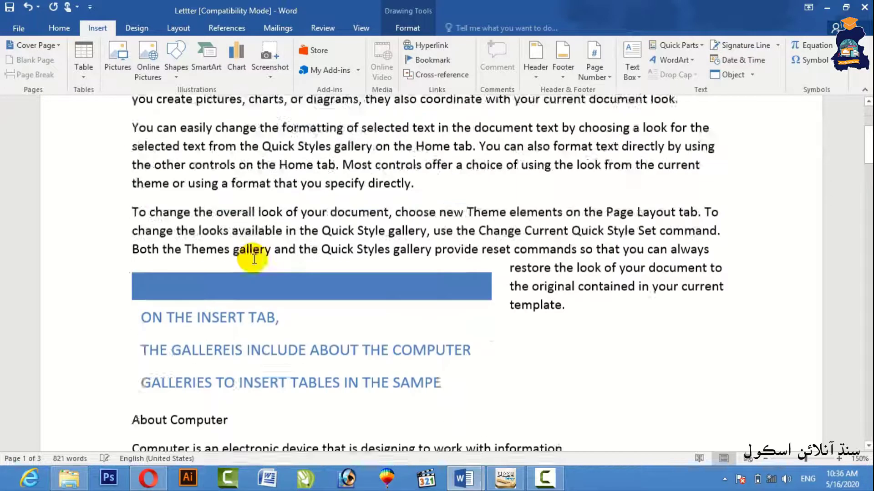
key("ctrl+a")
scroll(241, 387, "down", 2)
scroll(246, 378, "down", 3)
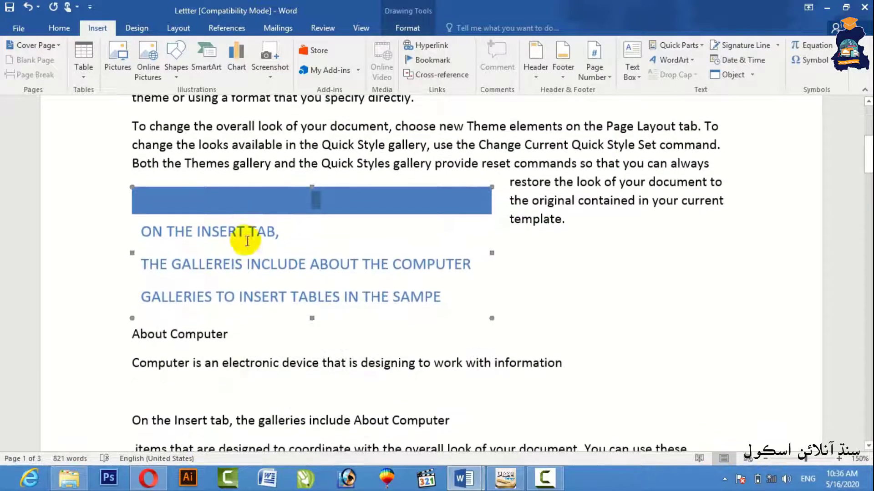
left_click(250, 190)
key("Delete")
scroll(250, 190, "up", 5)
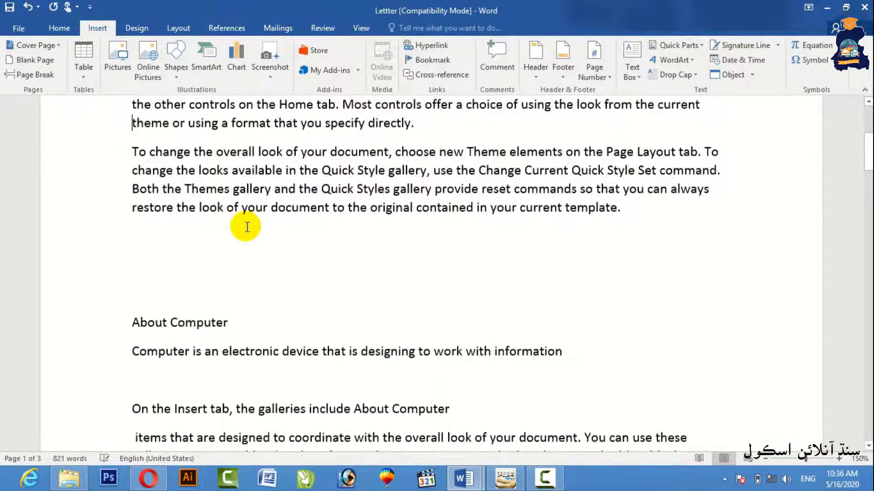
Draw a text box about 5.01" wide and 0.76" high above "About Computer", reading "fdgdfgdfgdfg", and apply the red text box style
left_click(639, 84)
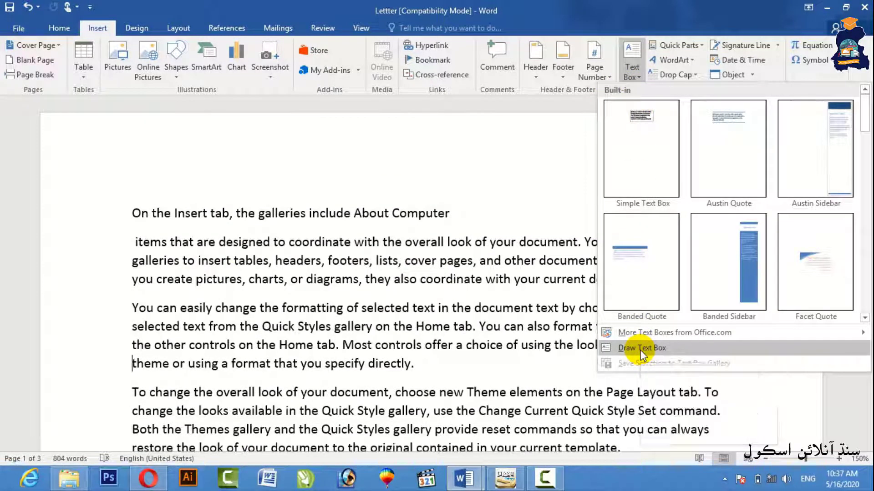
left_click(641, 351)
left_click_drag(869, 139, 868, 199)
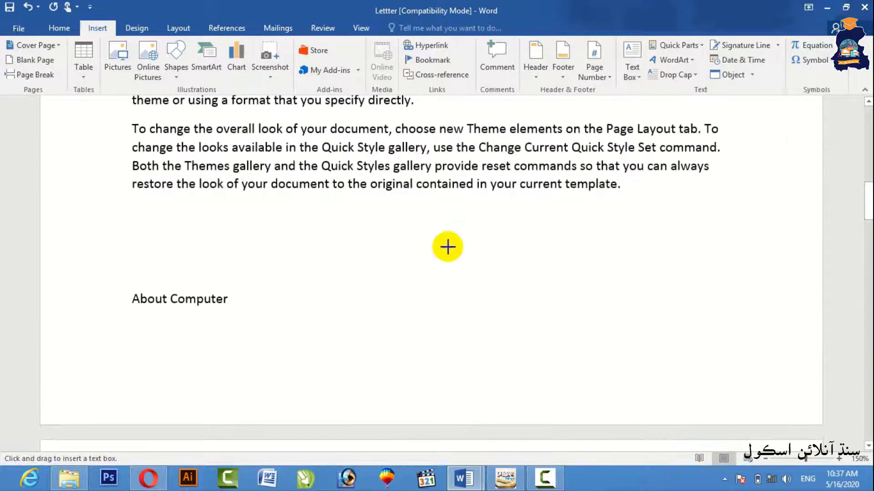
left_click_drag(298, 217, 610, 285)
left_click_drag(751, 285, 759, 288)
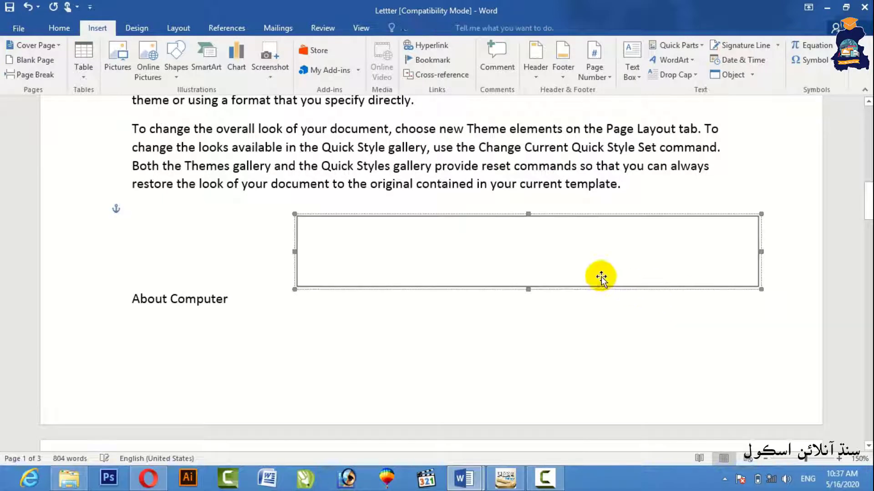
type("fdgdfgdfgdfg")
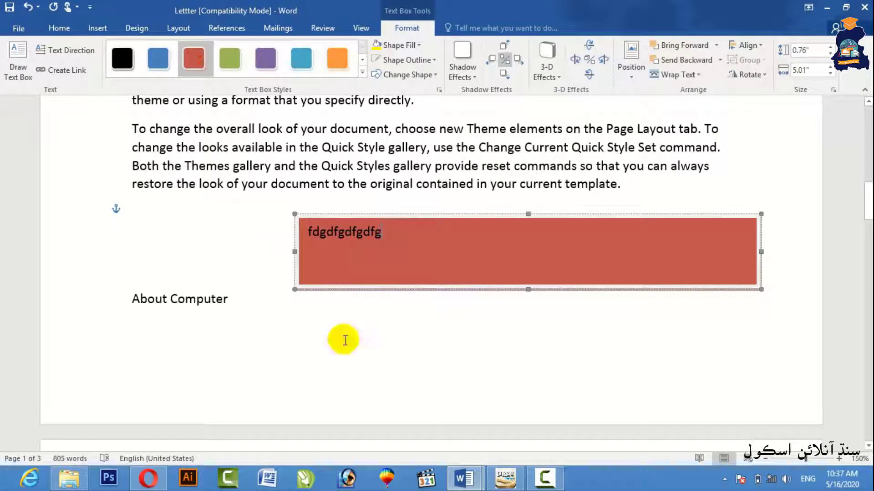
Look through the outline weight and dash choices and the position layouts available for the red text box
left_click(424, 60)
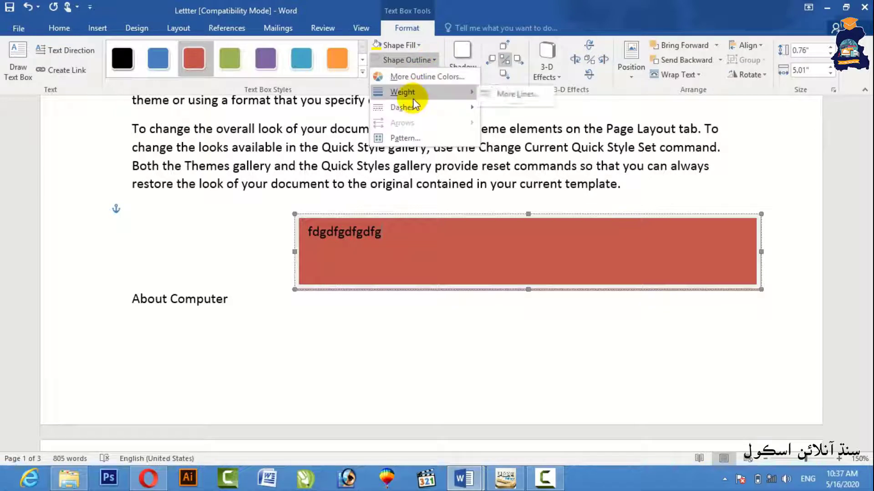
left_click(416, 61)
left_click(416, 62)
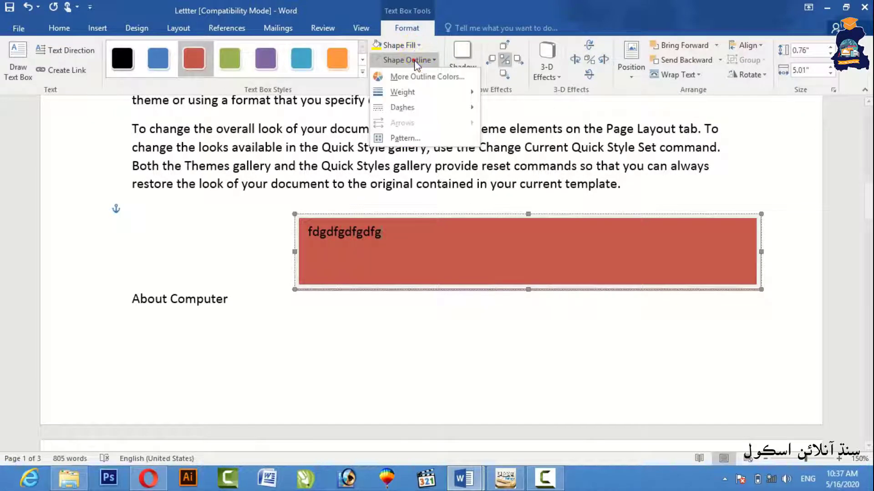
mouse_move(416, 92)
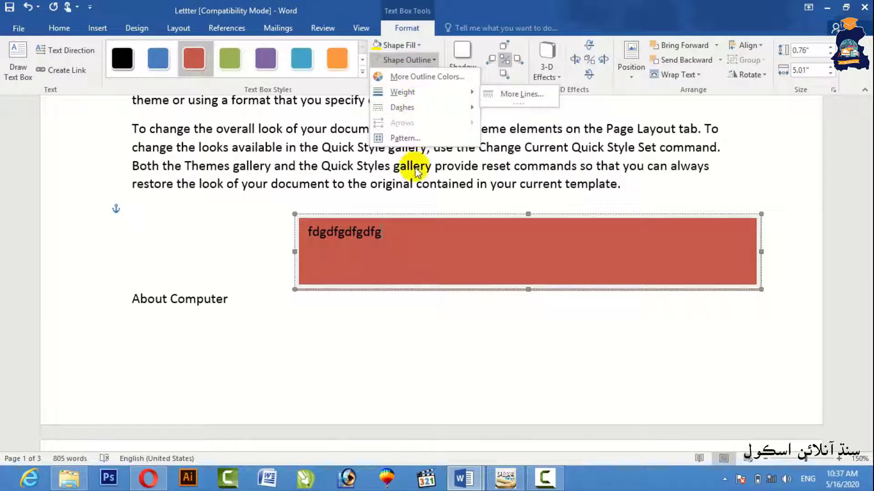
left_click(396, 357)
scroll(721, 327, "up", 6)
scroll(433, 291, "up", 2)
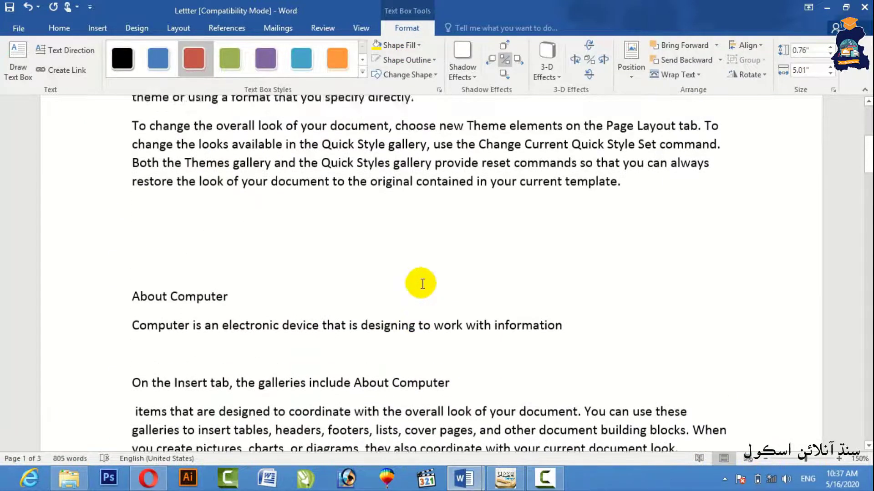
scroll(400, 318, "down", 5)
scroll(410, 296, "up", 1)
left_click(630, 82)
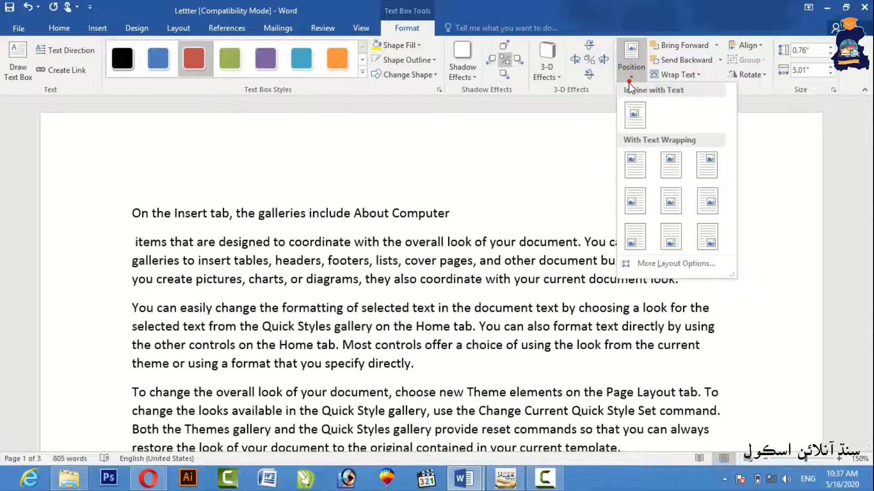
Draw a tall, narrow text box about 5.13" high and 0.78" wide in the left page margin beside the first paragraphs
left_click(97, 28)
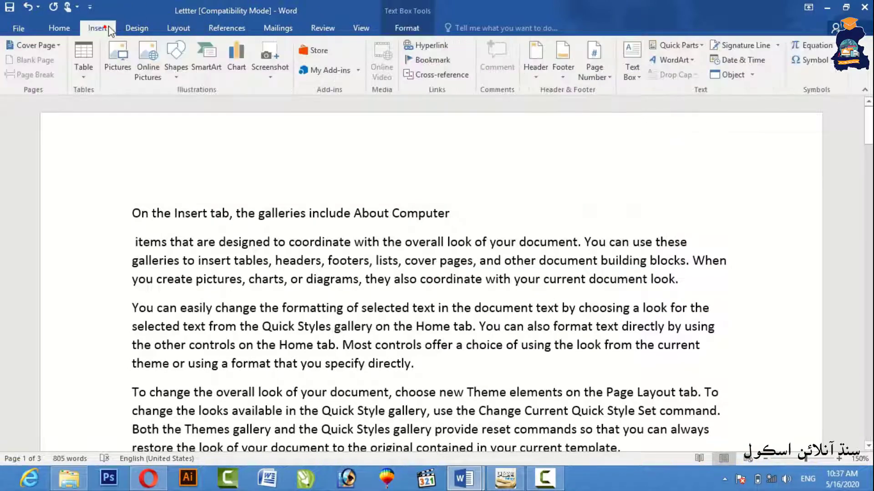
left_click(644, 85)
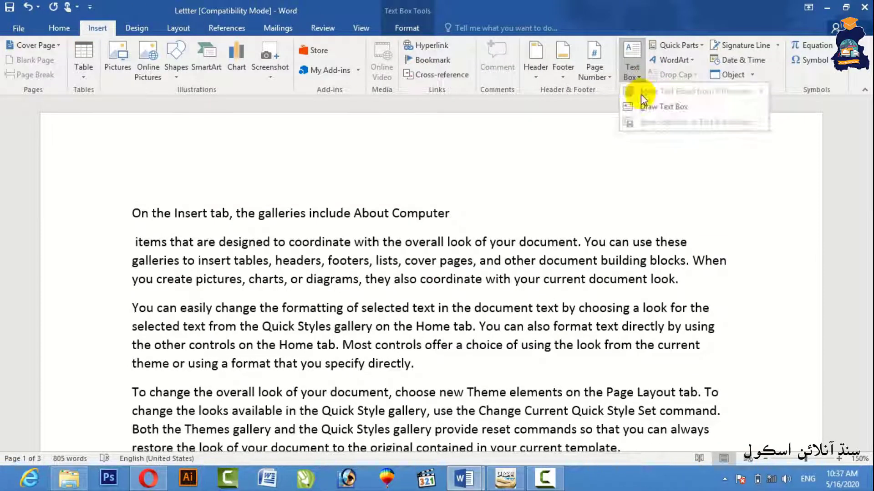
left_click(645, 105)
left_click_drag(49, 209, 120, 439)
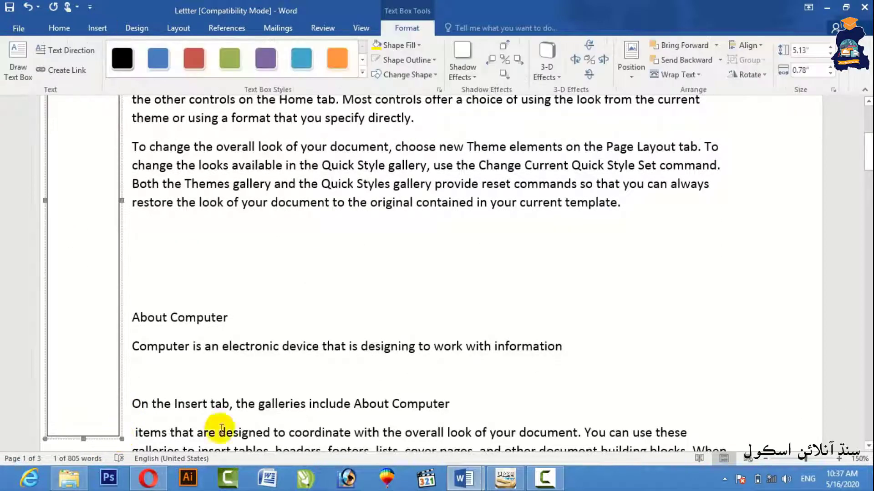
left_click_drag(867, 152, 867, 112)
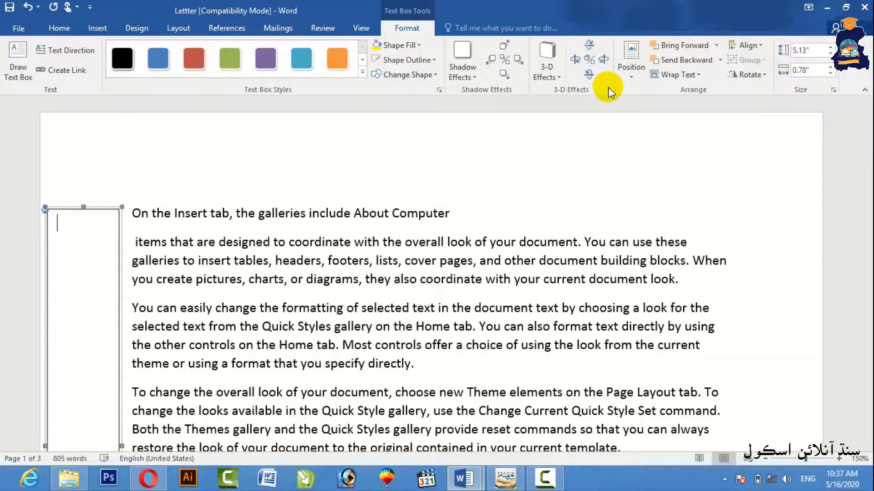
Rotate the margin text box's text direction to vertical and fill it with filler text starting "dsfdsafsdafads"
left_click(55, 58)
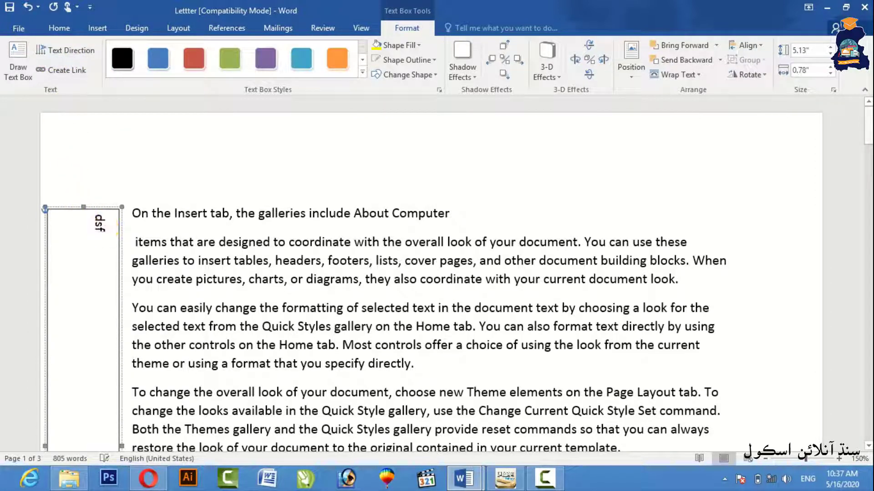
type("dsafsdafadsfasdfdasfadsfasdfasdfa")
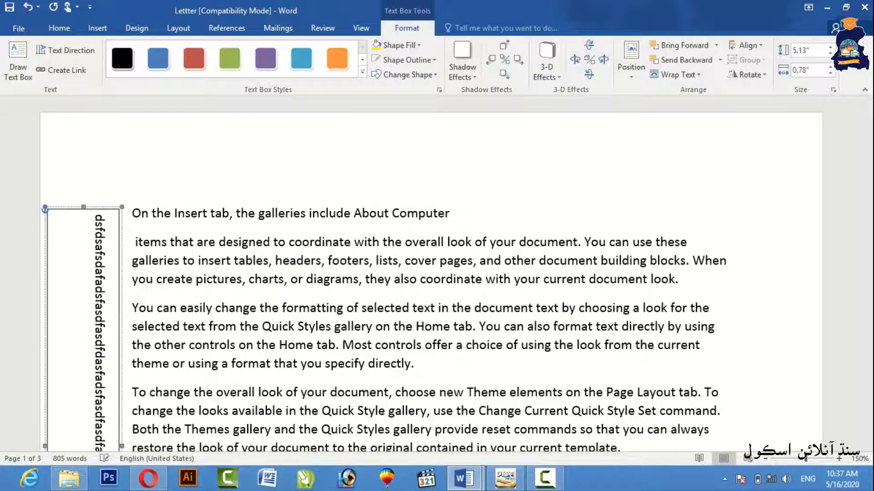
scroll(103, 234, "down", 1)
Enlarge the vertical text in the margin text box to 18 pt
double_click(104, 234)
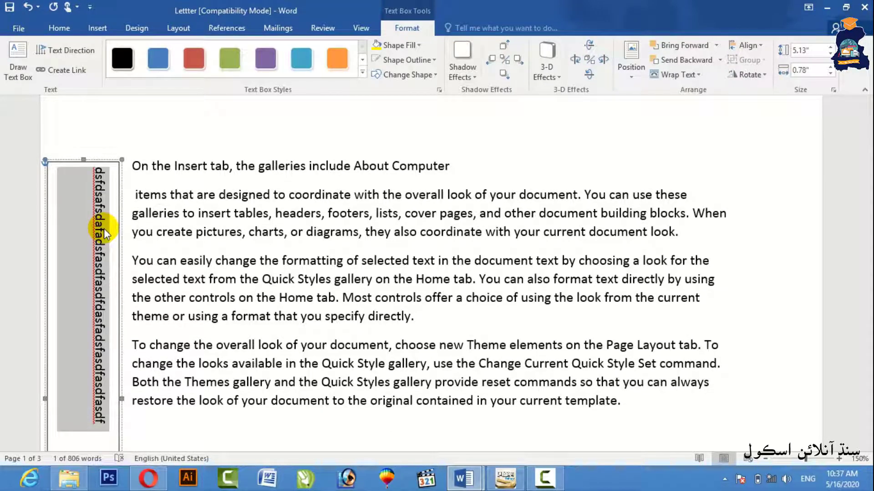
key("ctrl+shift+period")
key("ctrl+shift+period")
key("ctrl+shift+period")
key("ctrl+shift+period")
key("ctrl+shift+period")
key("ctrl+shift+period")
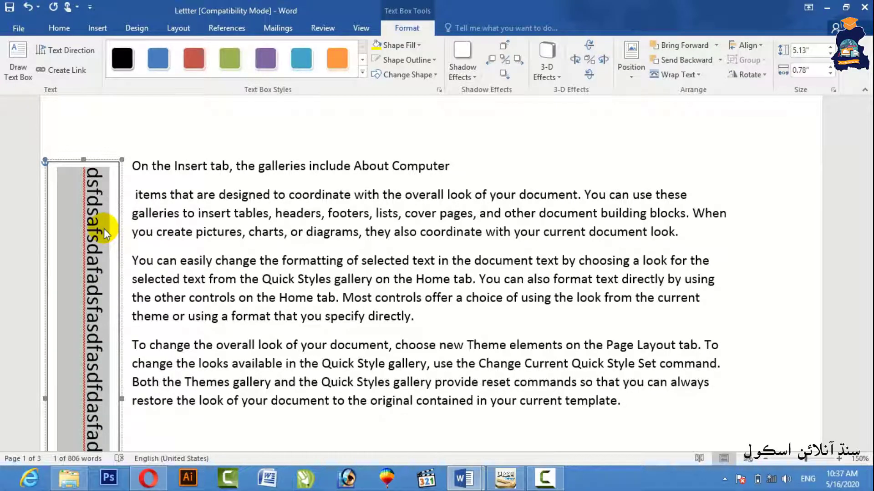
key("ctrl+shift+period")
key("ctrl+shift+period")
key("ctrl+shift+period")
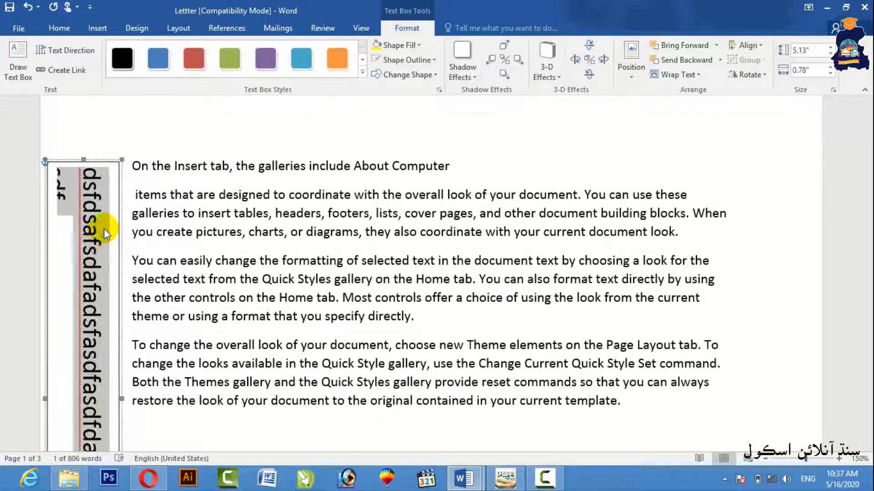
key("ctrl+shift+comma")
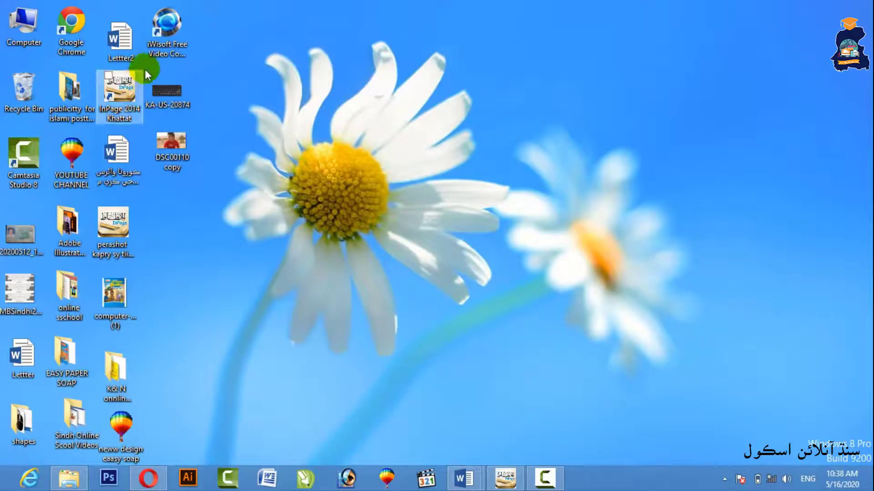
View the KA-US-20874 keyboard picture from the desktop to check the font-size shortcut keys, and return to the Lettter document in Word
right_click(162, 81)
left_click(116, 145)
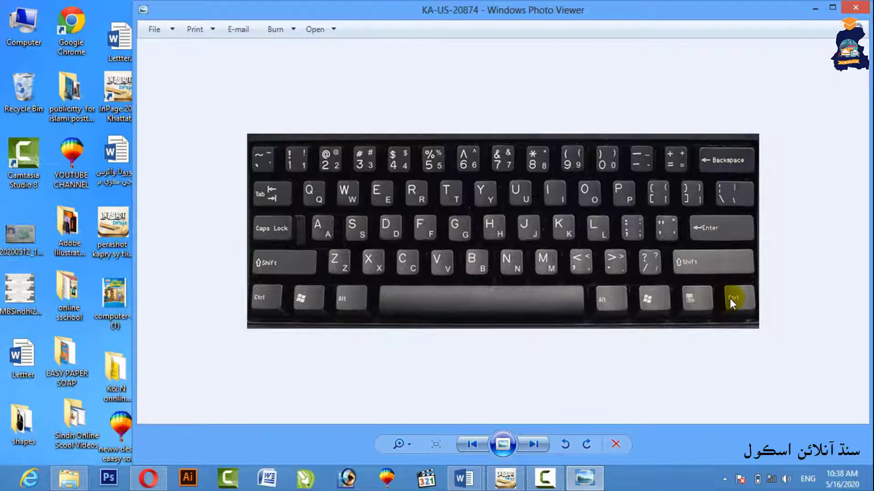
mouse_move(464, 477)
left_click(528, 419)
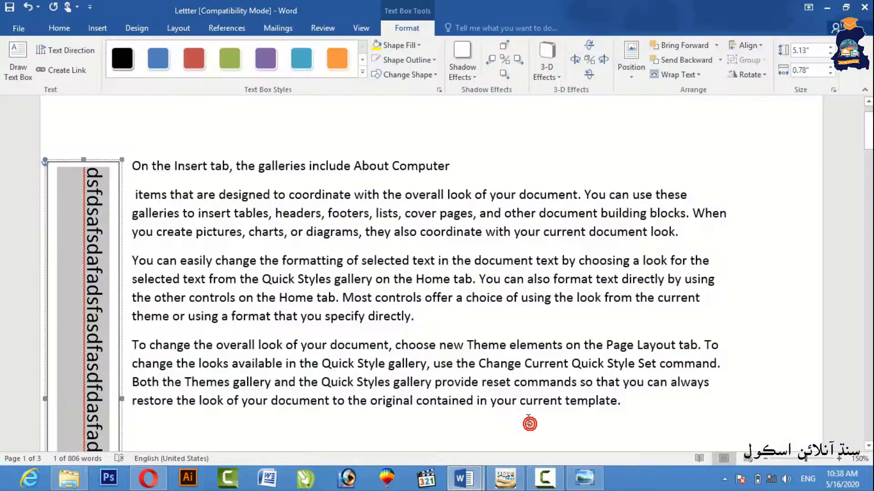
Look through the shape outline and shape fill options for the vertical margin text box
left_click(415, 62)
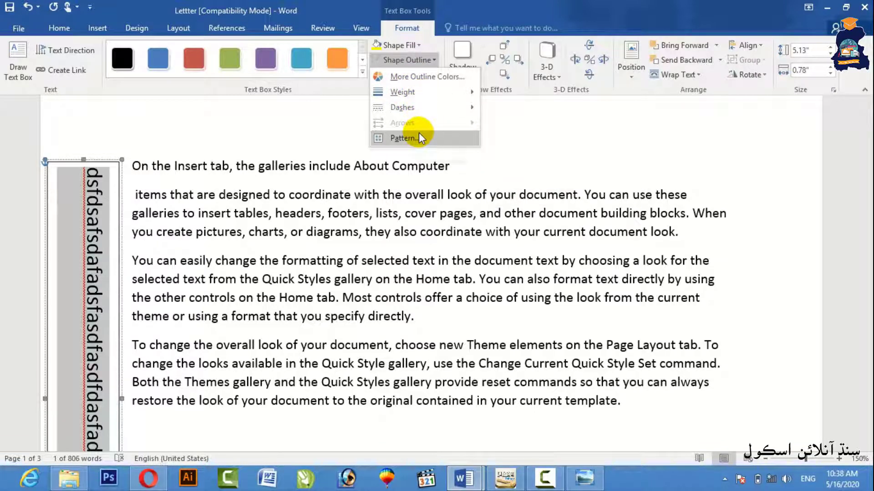
left_click(419, 61)
left_click(437, 171)
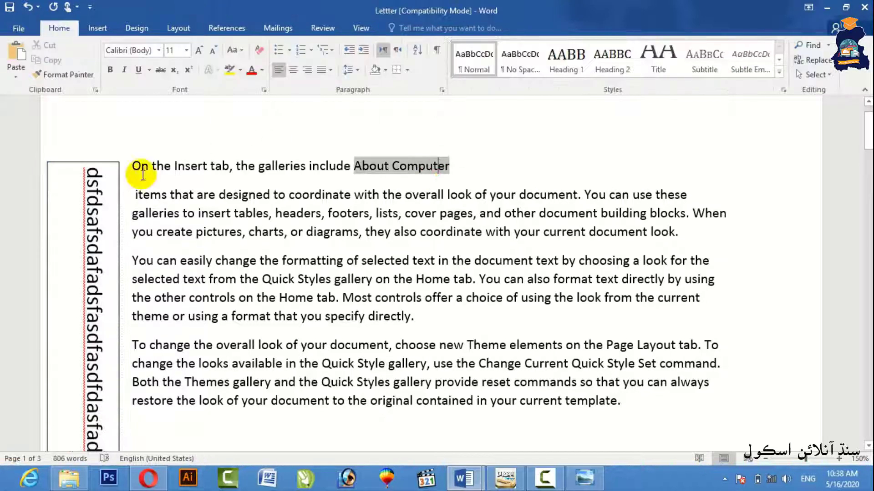
left_click(75, 159)
left_click(75, 159)
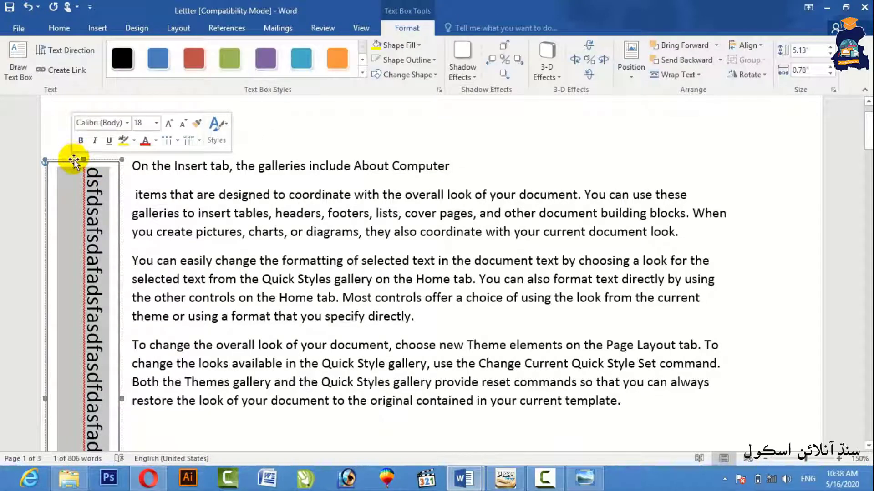
left_click(433, 59)
left_click(457, 164)
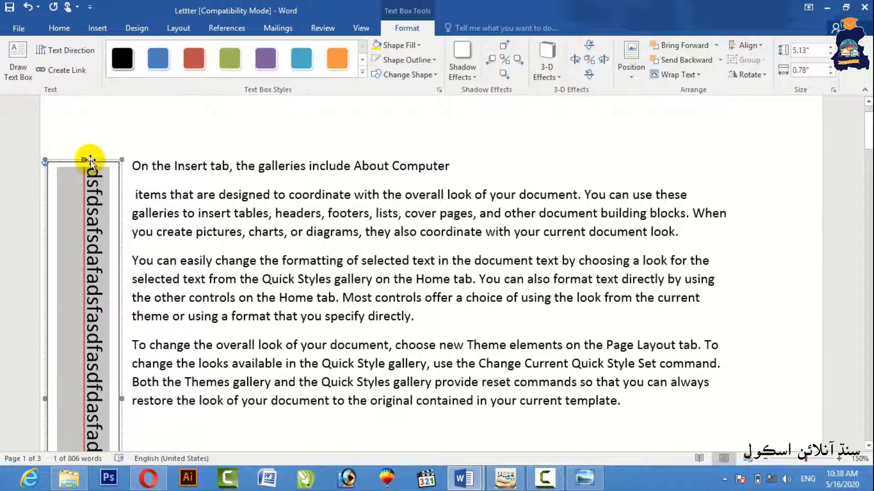
left_click(399, 45)
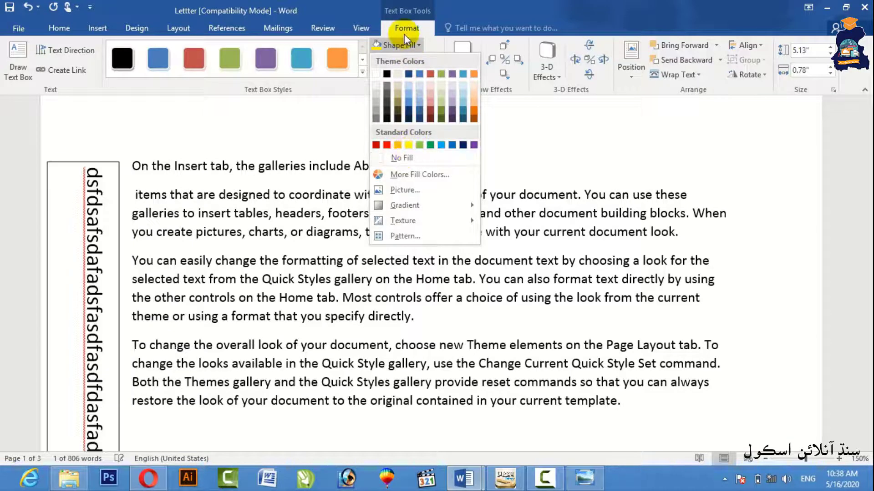
left_click(408, 157)
Set the margin text box's line colour to white in its Format Text Box settings, and return to the document body
left_click(422, 61)
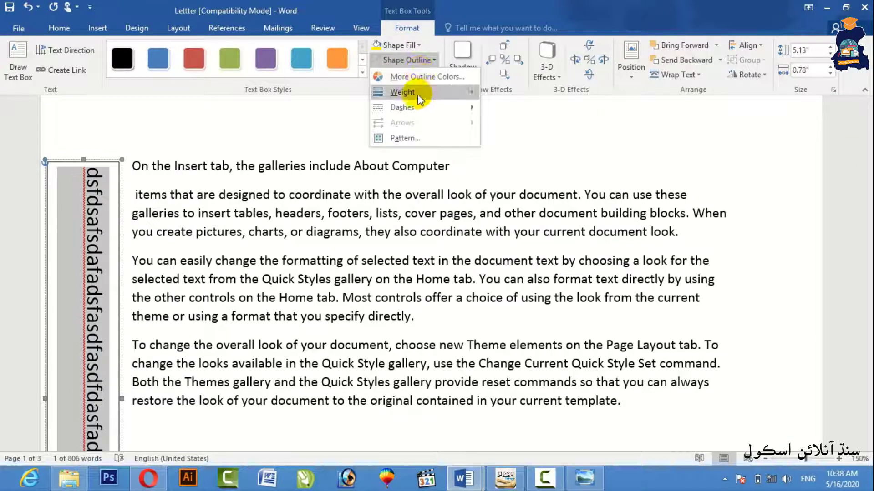
mouse_move(417, 94)
left_click(517, 98)
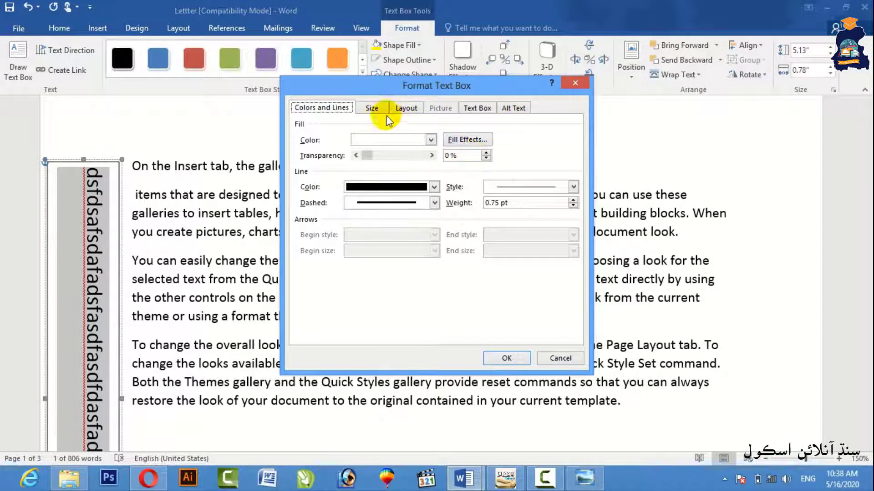
left_click(372, 108)
left_click(331, 107)
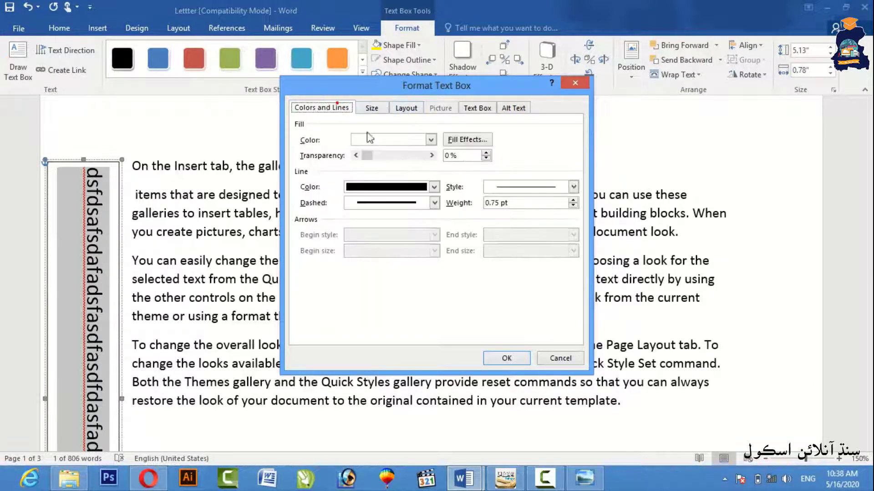
left_click(435, 187)
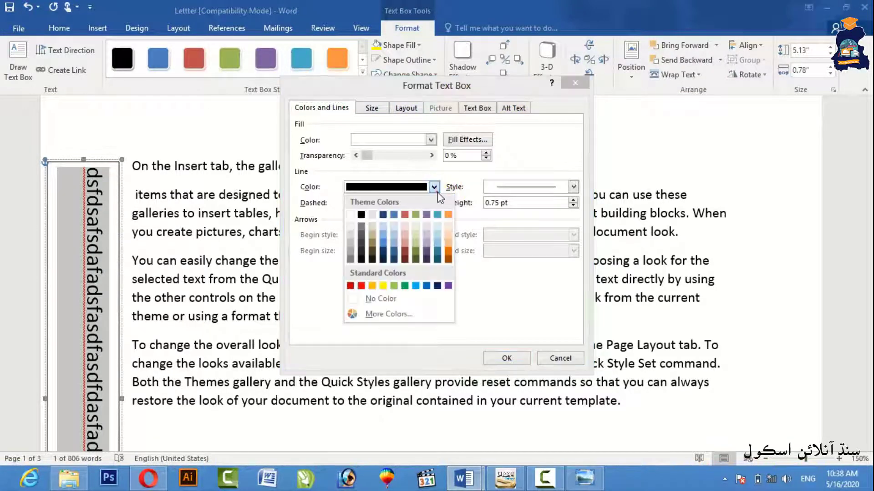
left_click(349, 215)
left_click(507, 358)
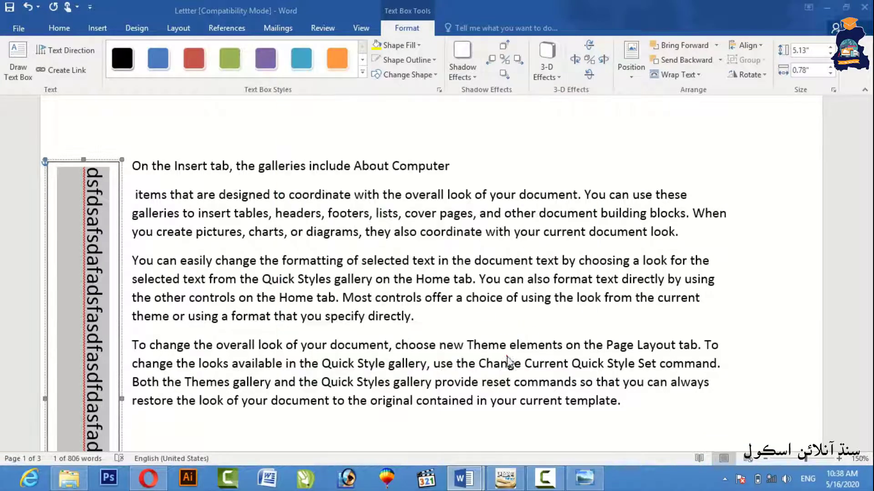
left_click(265, 165)
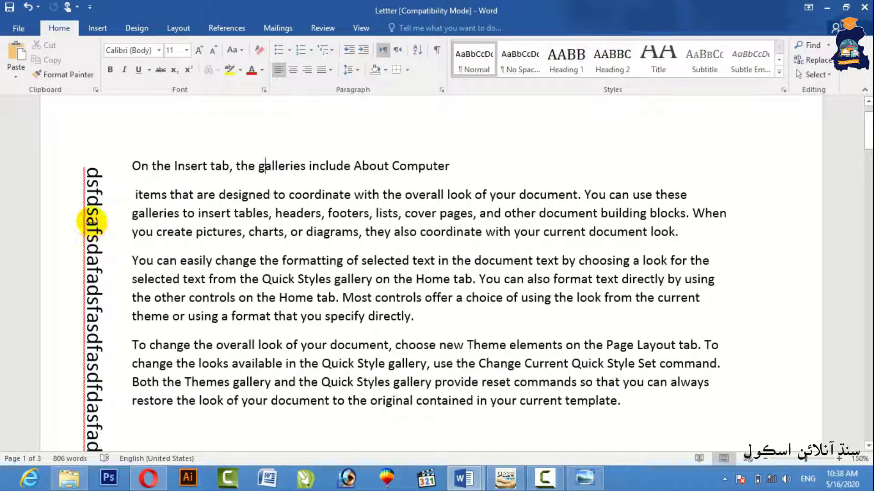
Look through the built-in cover page gallery without inserting a cover page
left_click(98, 28)
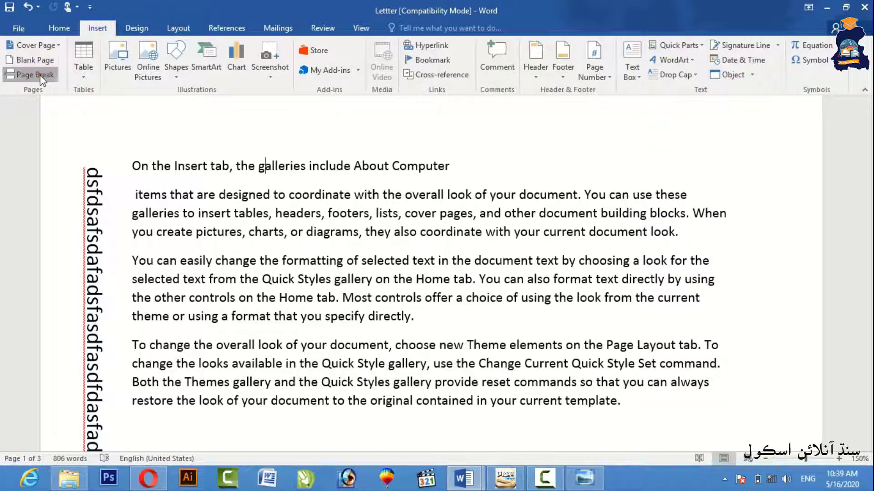
left_click(42, 46)
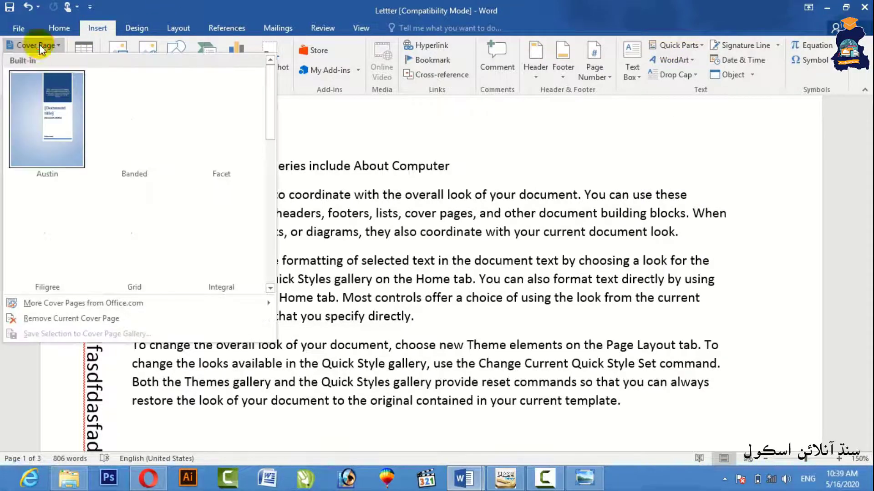
left_click(610, 174)
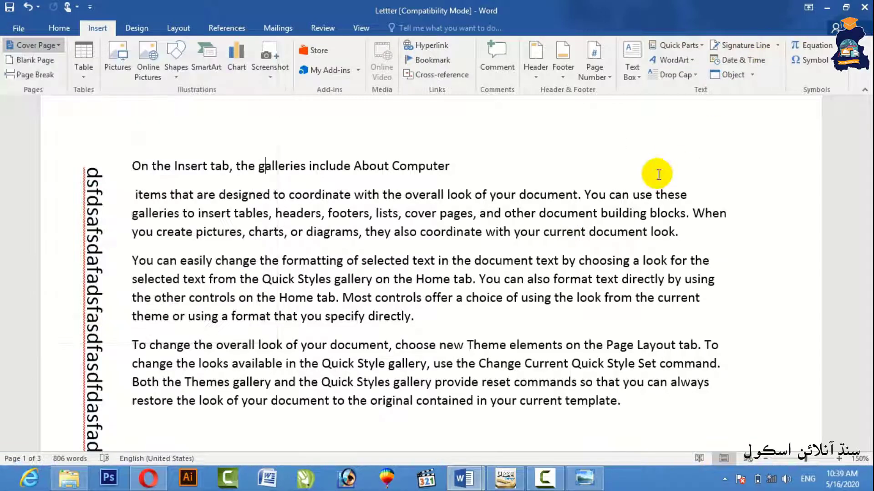
Preview the Works Cited, ViewMaster, Grid, Whisp and Facet entries in the Building Blocks Organizer, and return to the document
left_click(679, 46)
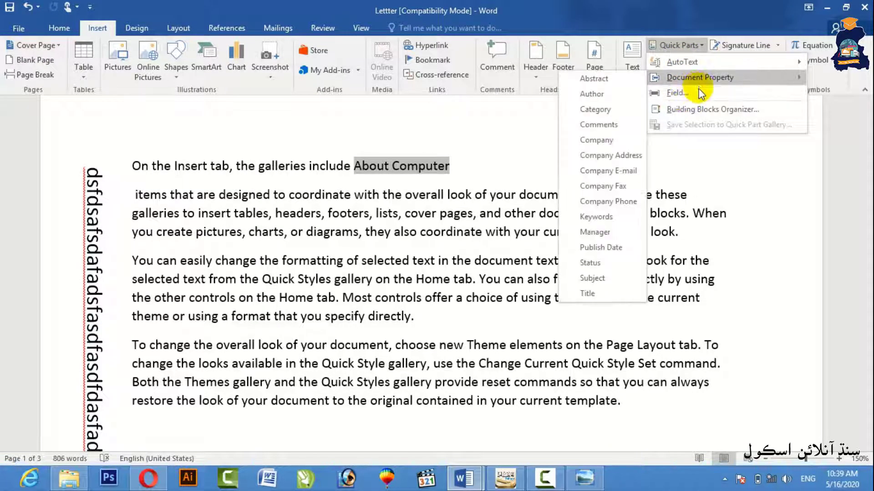
left_click(701, 109)
left_click(423, 123)
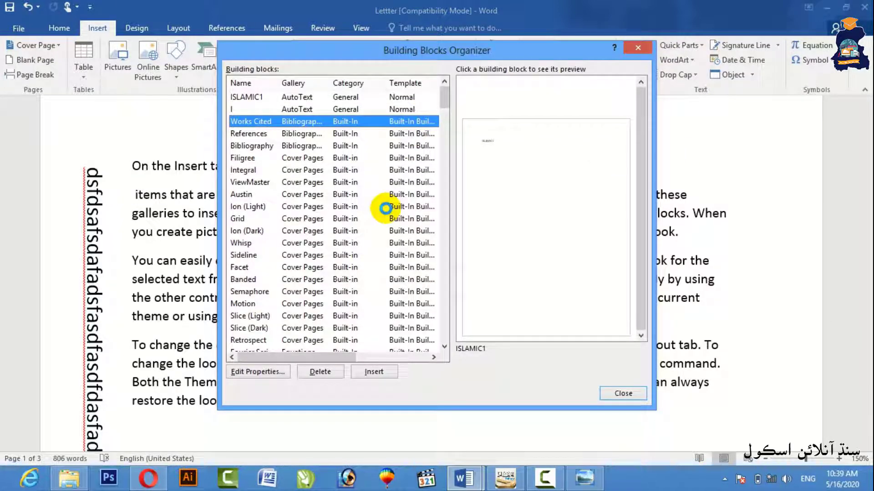
left_click(322, 183)
left_click(318, 220)
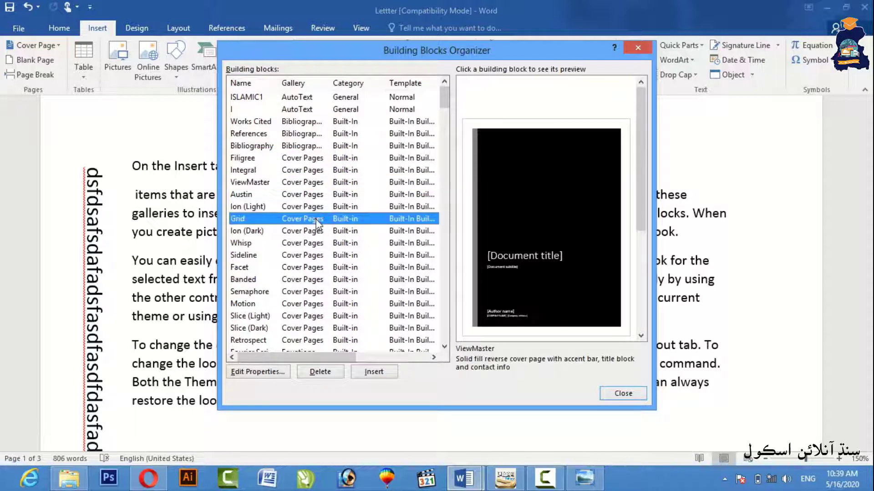
left_click(311, 244)
left_click(302, 269)
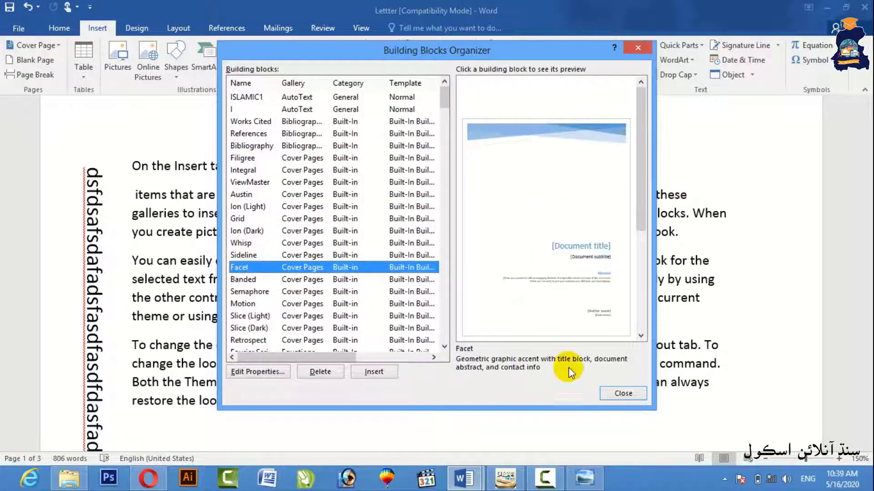
left_click(359, 379)
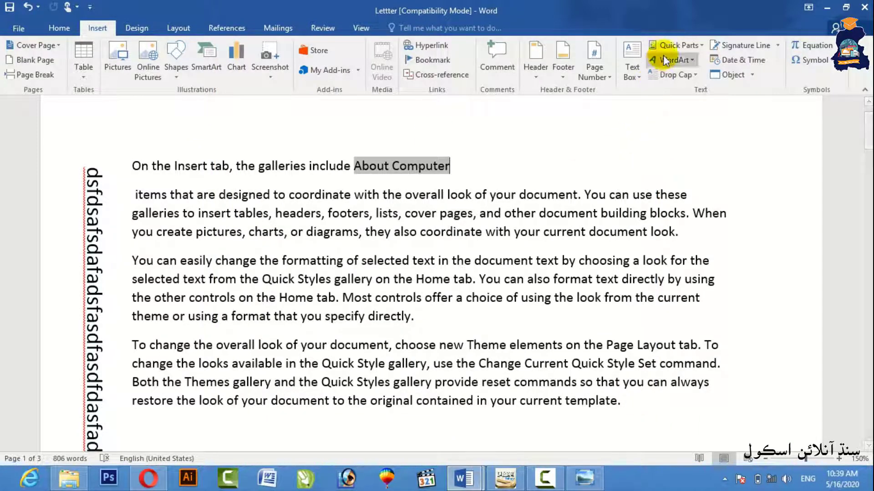
Start a WordArt object in the third style, a black arch, before the first line "On the Insert tab"
scroll(620, 221, "up", 2)
left_click(683, 63)
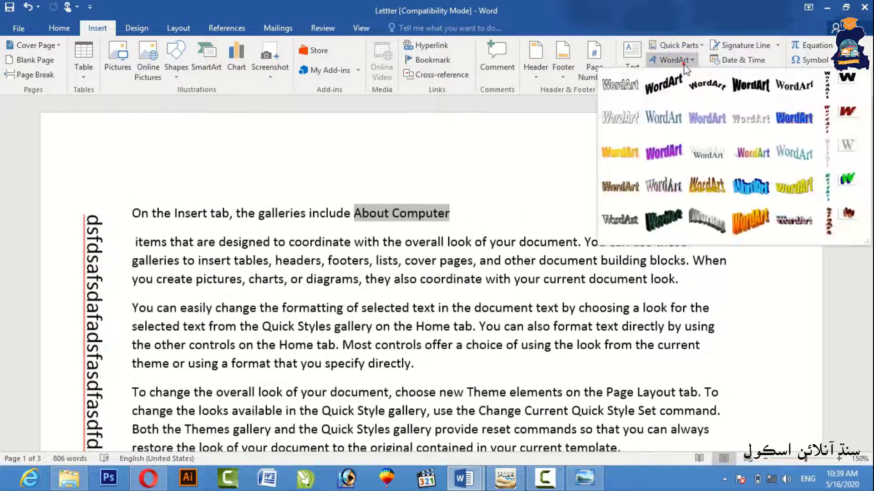
left_click(544, 253)
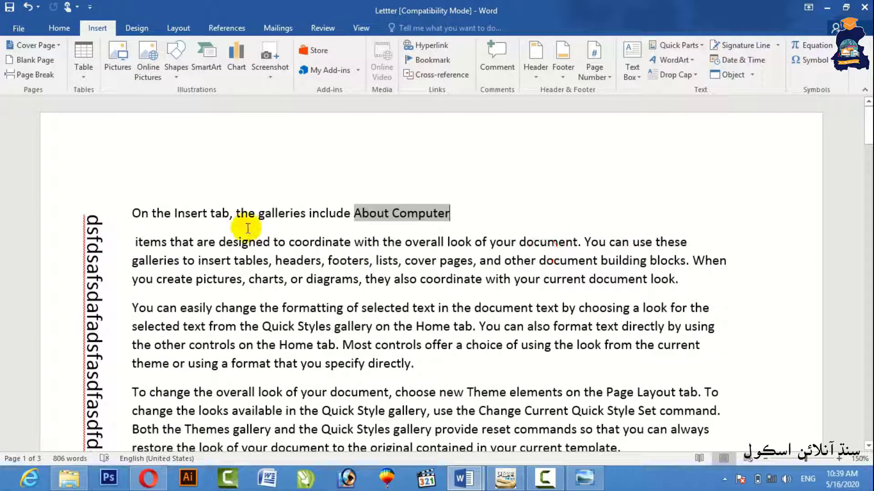
left_click(130, 210)
scroll(130, 210, "up", 4)
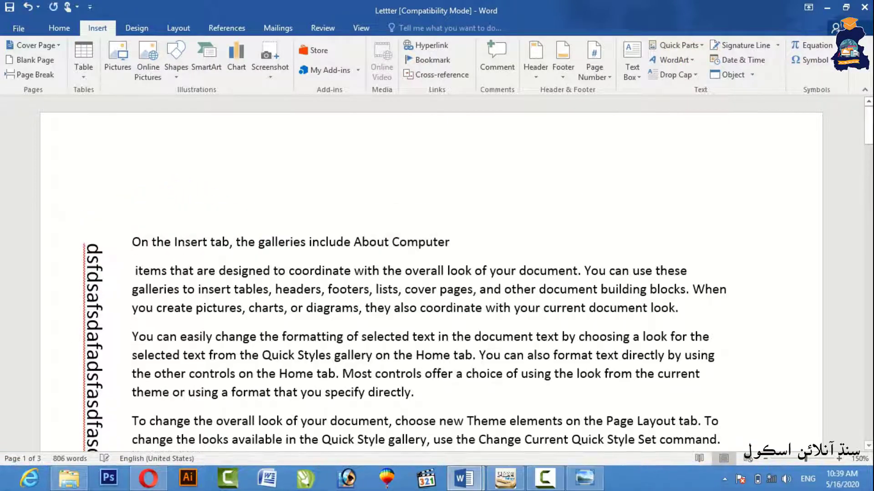
left_click(675, 61)
left_click(697, 89)
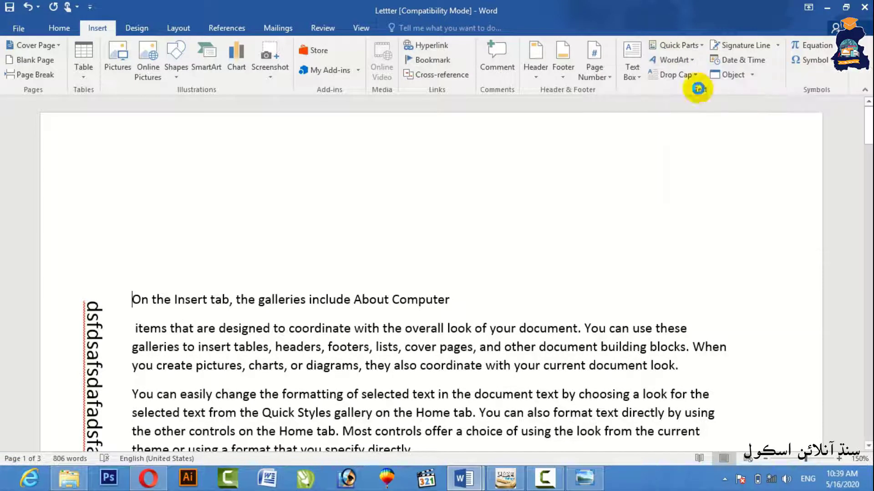
Enter "SINDH ONLINE SCHOOL.COM" as the WordArt text in Arial Black 36 and insert it
type("sin")
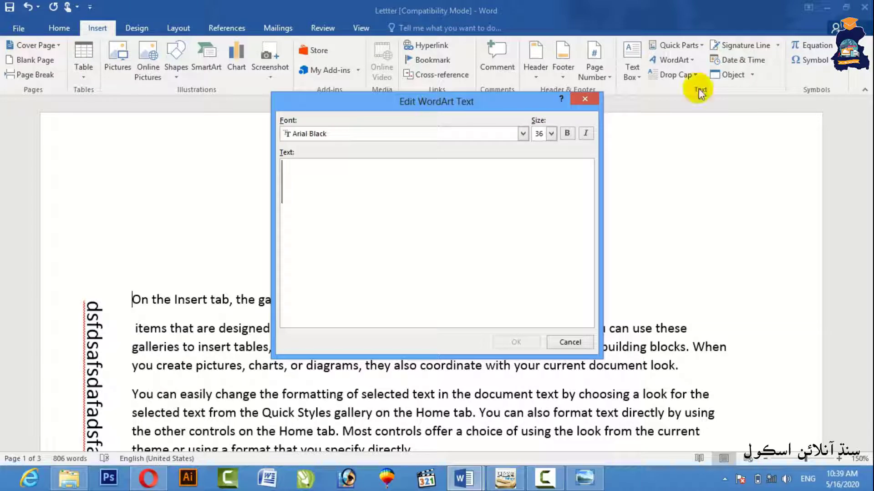
type("SINDH ")
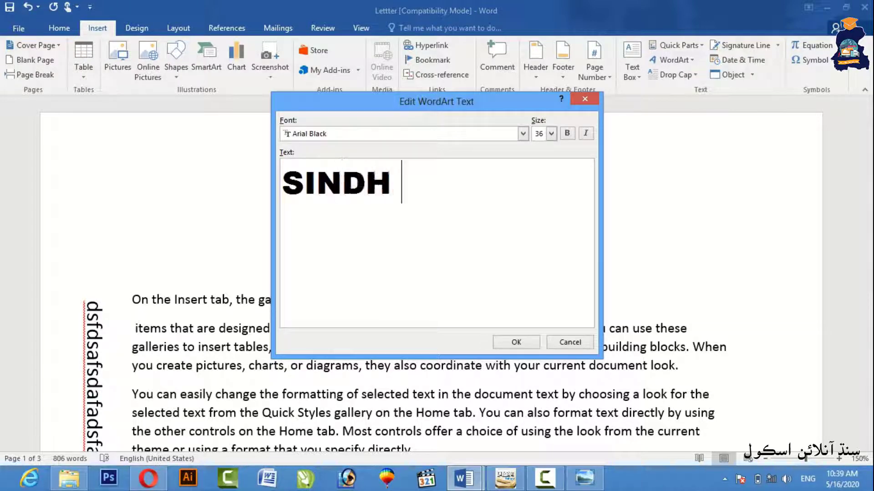
type("ONLINE SCOO")
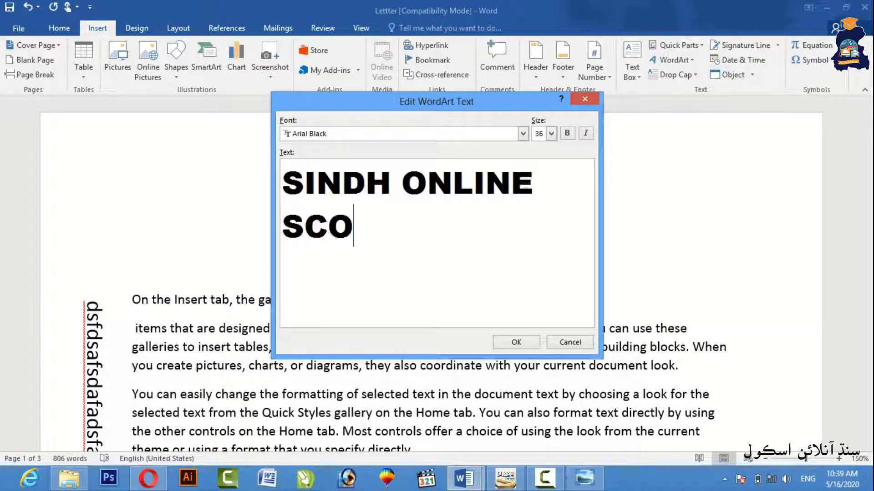
key("BackSpace")
key("BackSpace")
key("BackSpace")
key("BackSpace")
type("SCHOO")
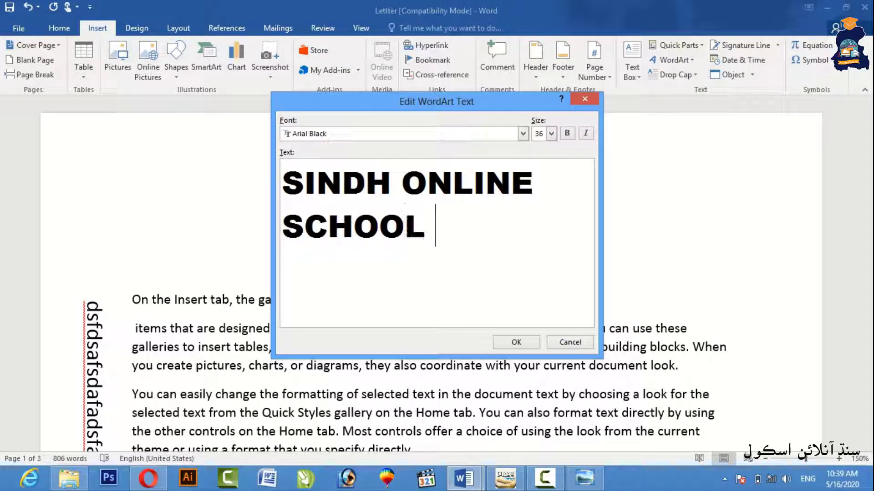
type("L.COM")
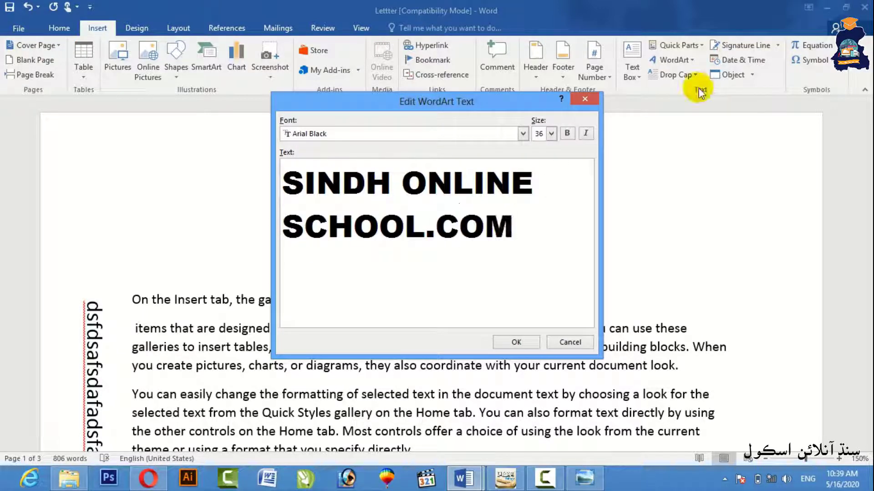
left_click(515, 342)
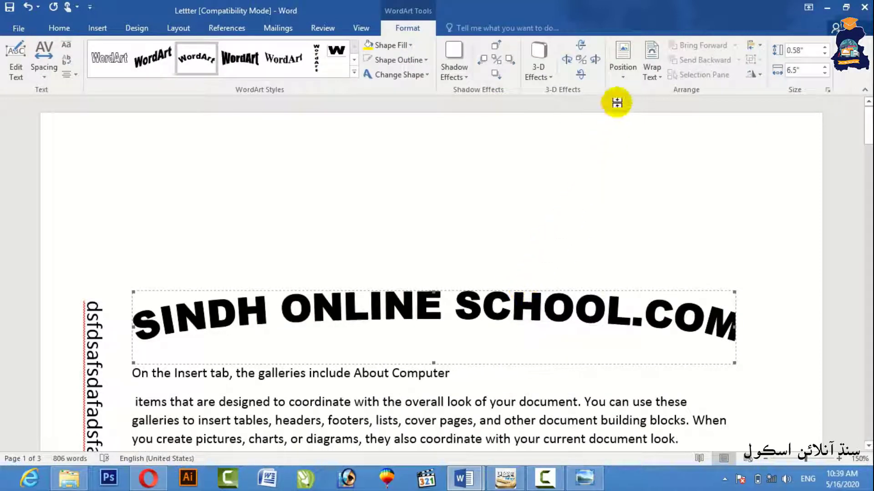
Change the arched WordArt from in-line placement to text wrapping around it, and stretch it upward to about 2.22 inches high
left_click(654, 77)
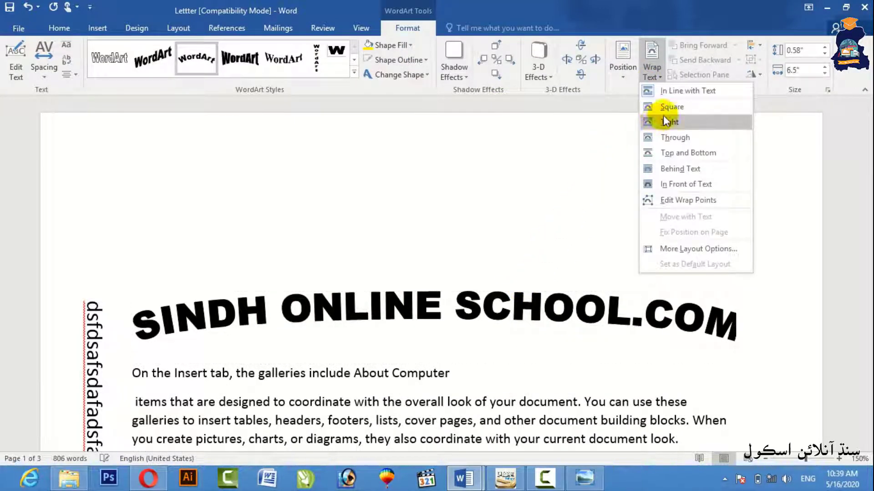
left_click(665, 113)
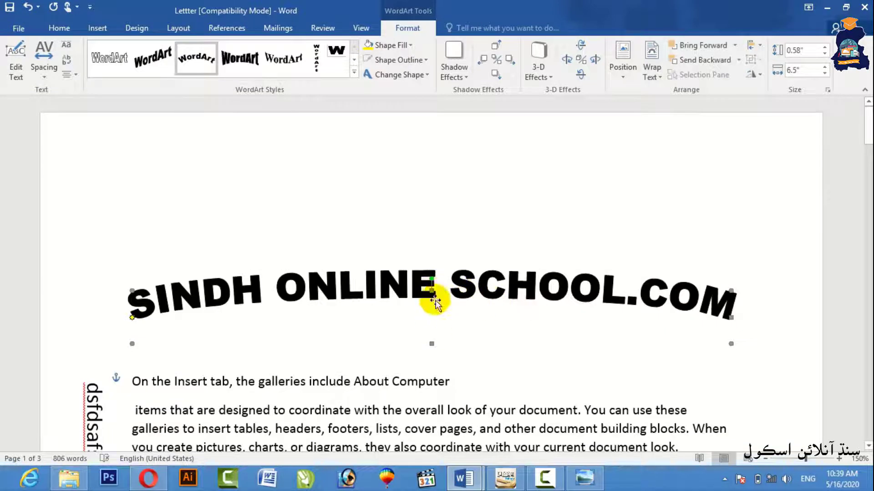
left_click_drag(443, 220, 452, 139)
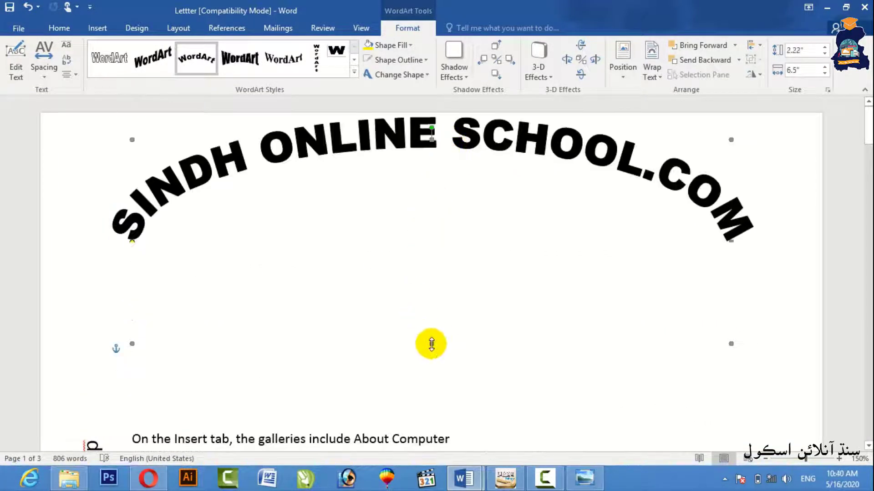